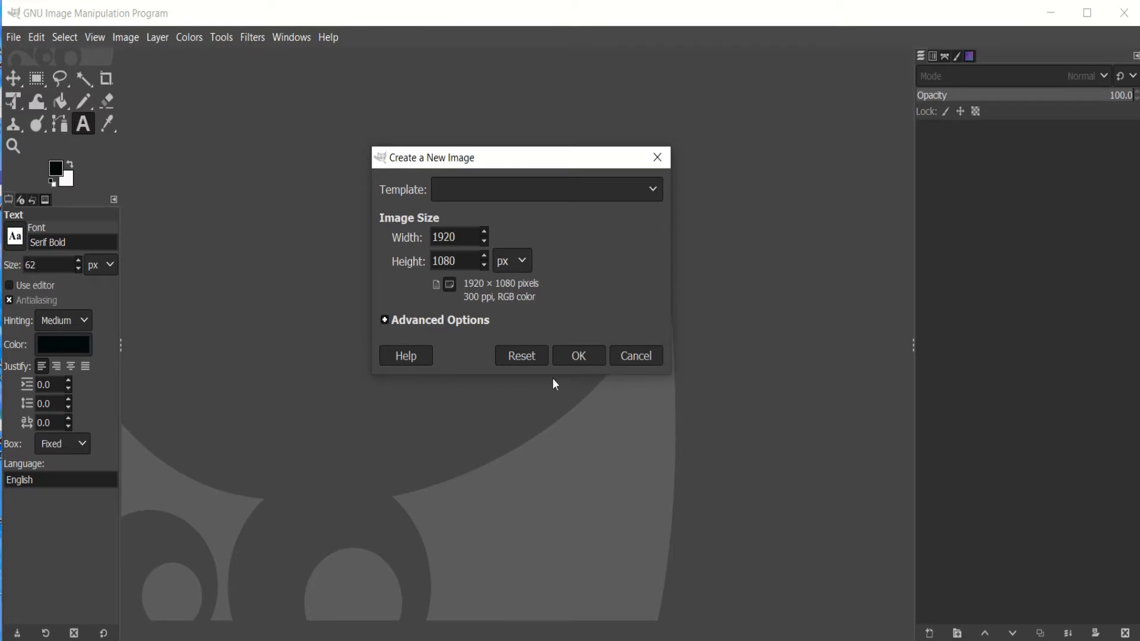
Create a new image of 1920 × 1080 px
left_click(579, 357)
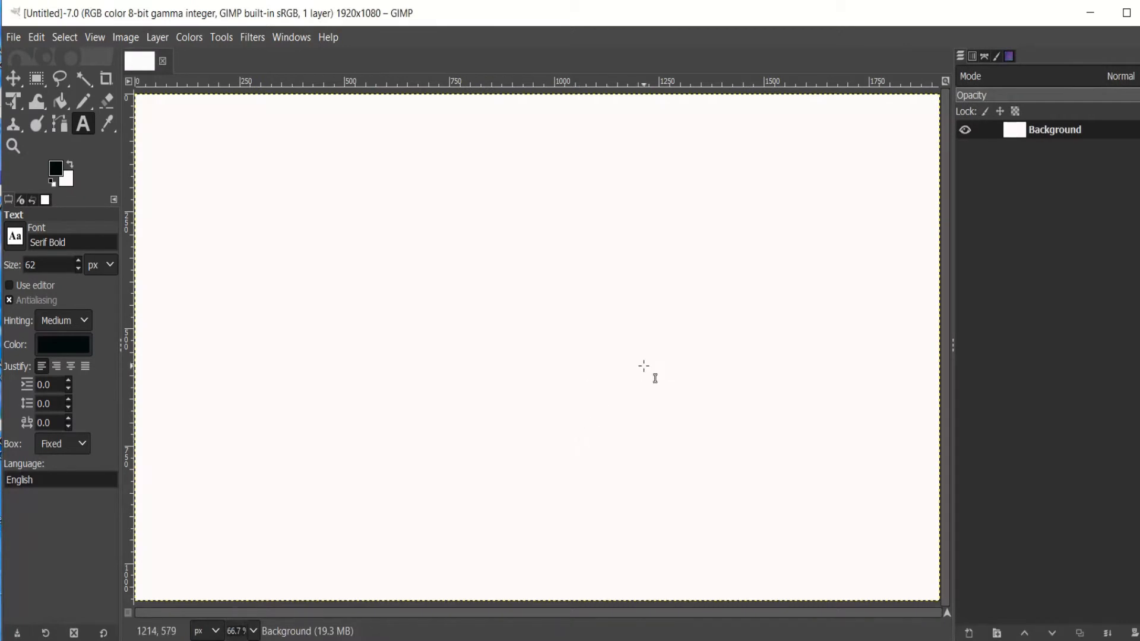
scroll(644, 367, "down", 1)
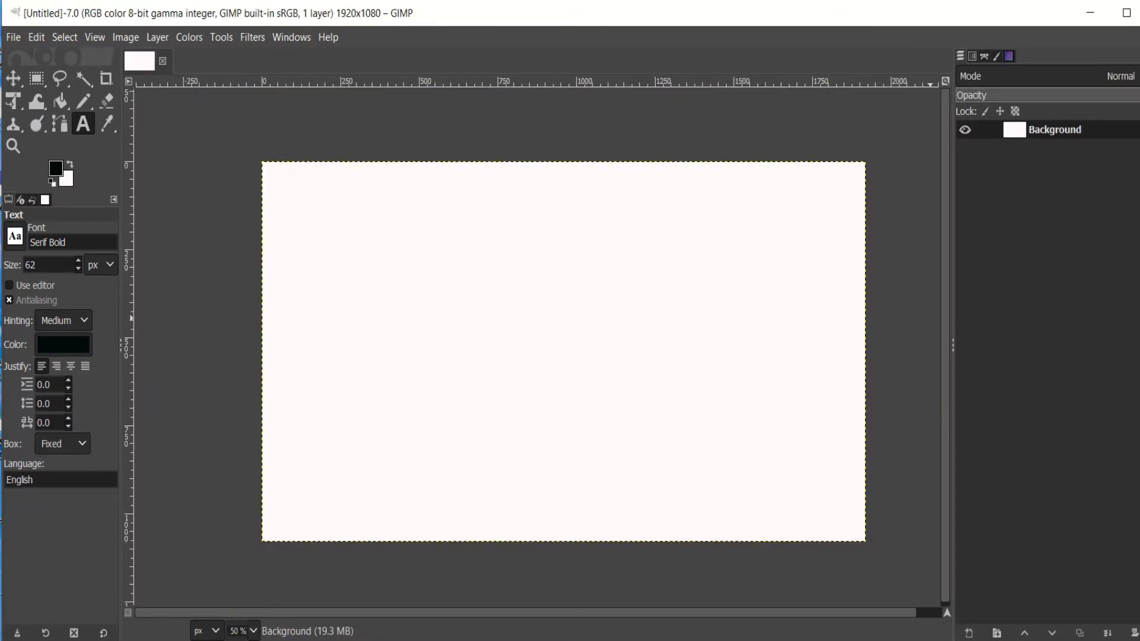
left_click_drag(1139, 197, 1139, 198)
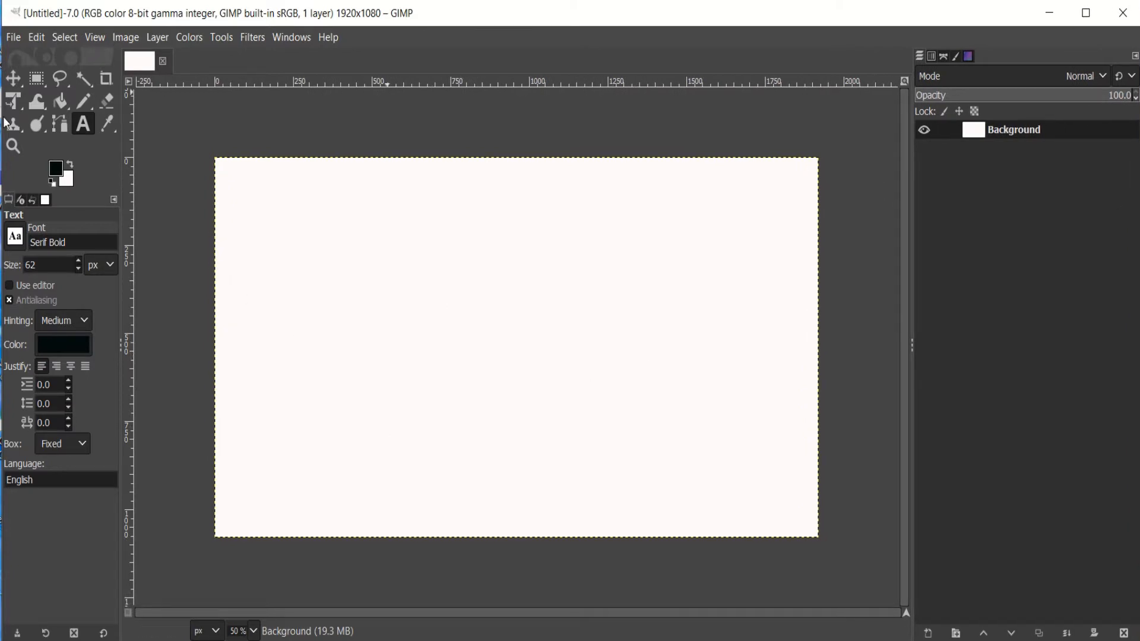
Fill the background with the near-black foreground color 020b0b using Bucket Fill
left_click(59, 176)
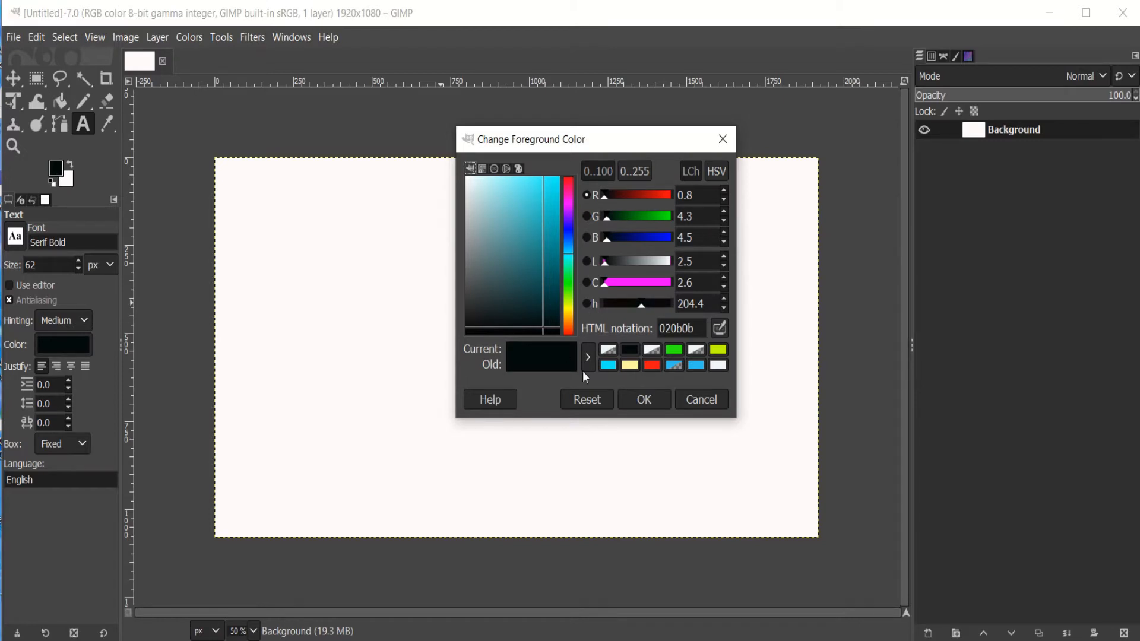
left_click(652, 401)
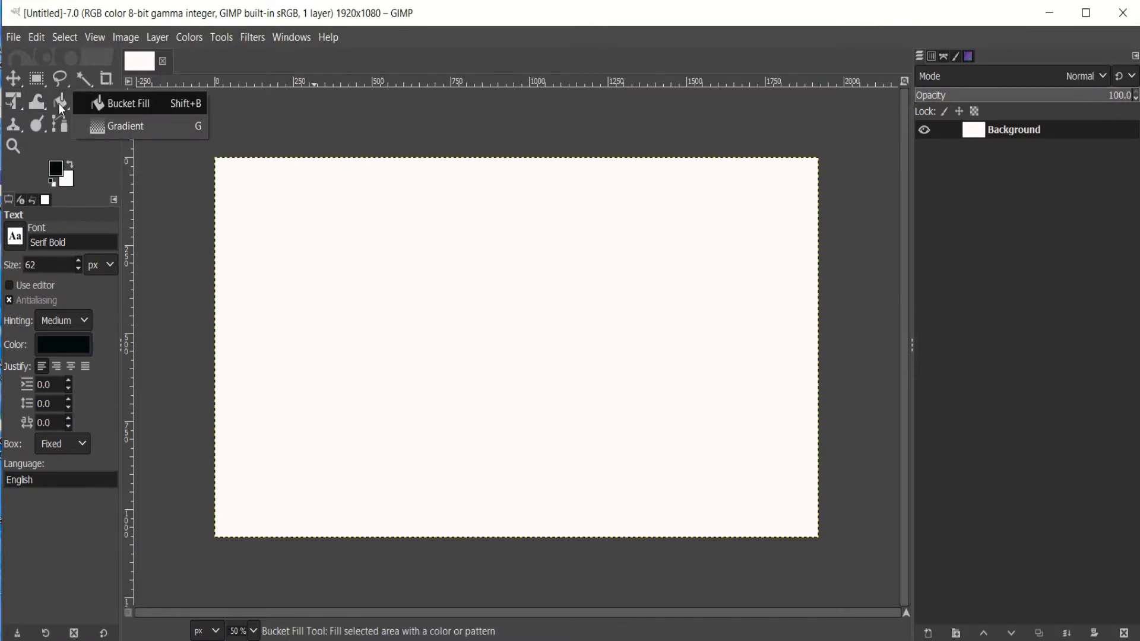
key("shift+b")
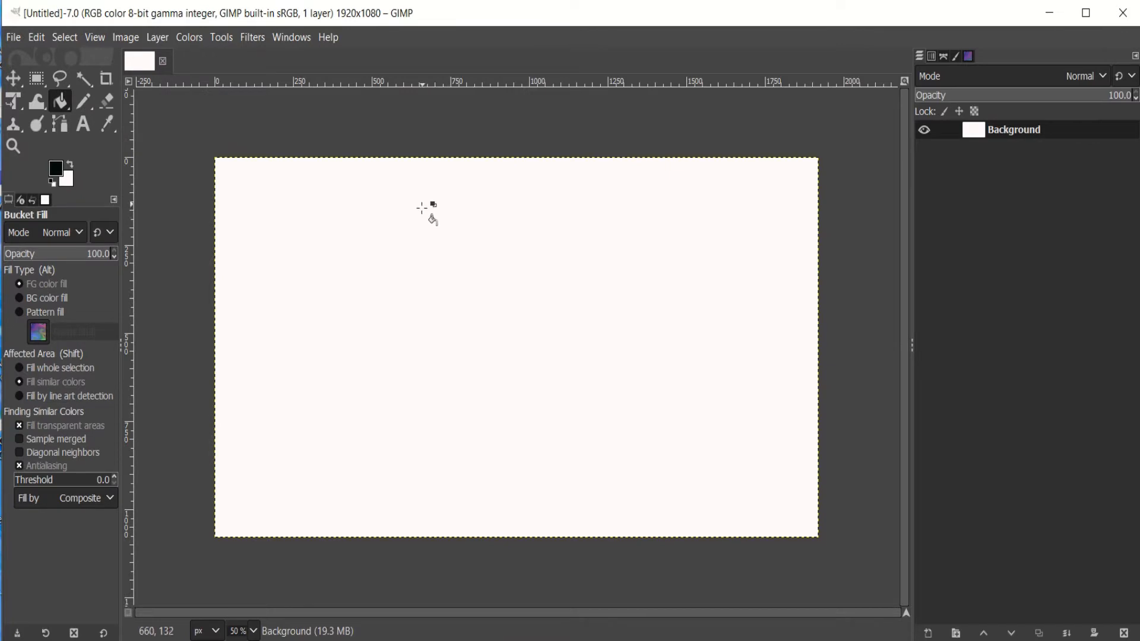
left_click(486, 234)
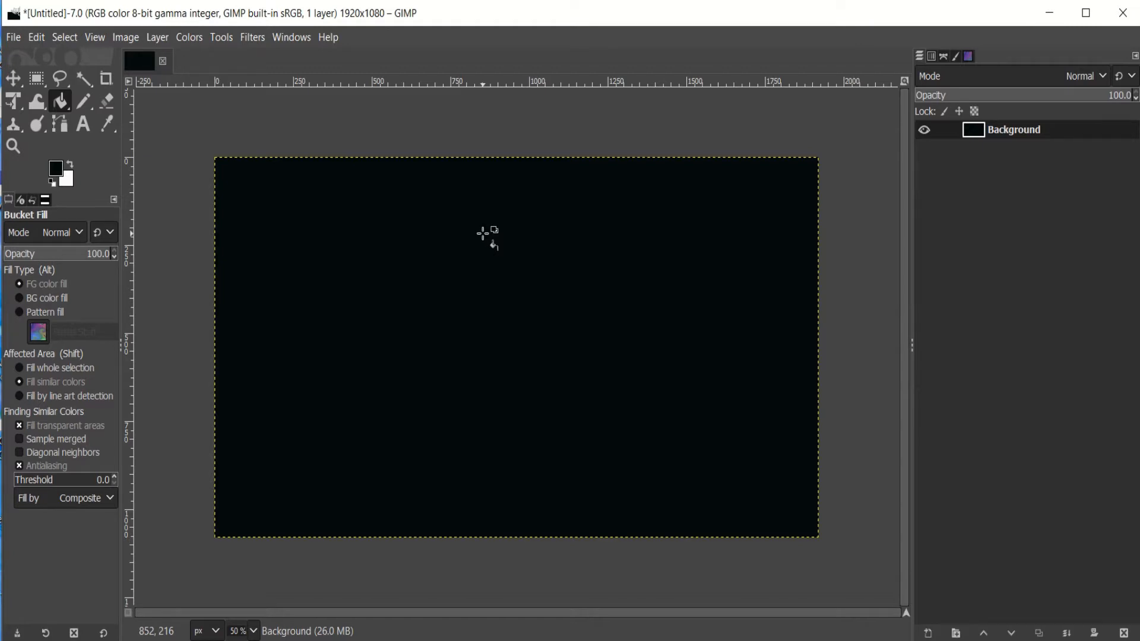
Draw a wide text box across the middle of the canvas and set its text color to off-white eaf6f7
left_click(84, 122)
left_click_drag(242, 244, 764, 426)
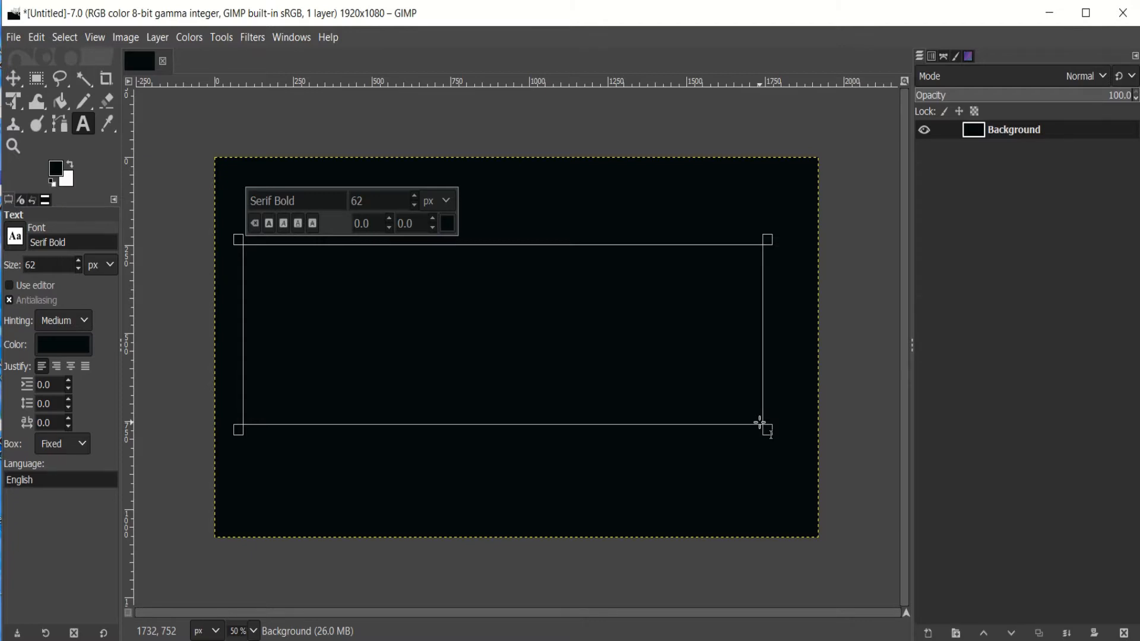
left_click(448, 224)
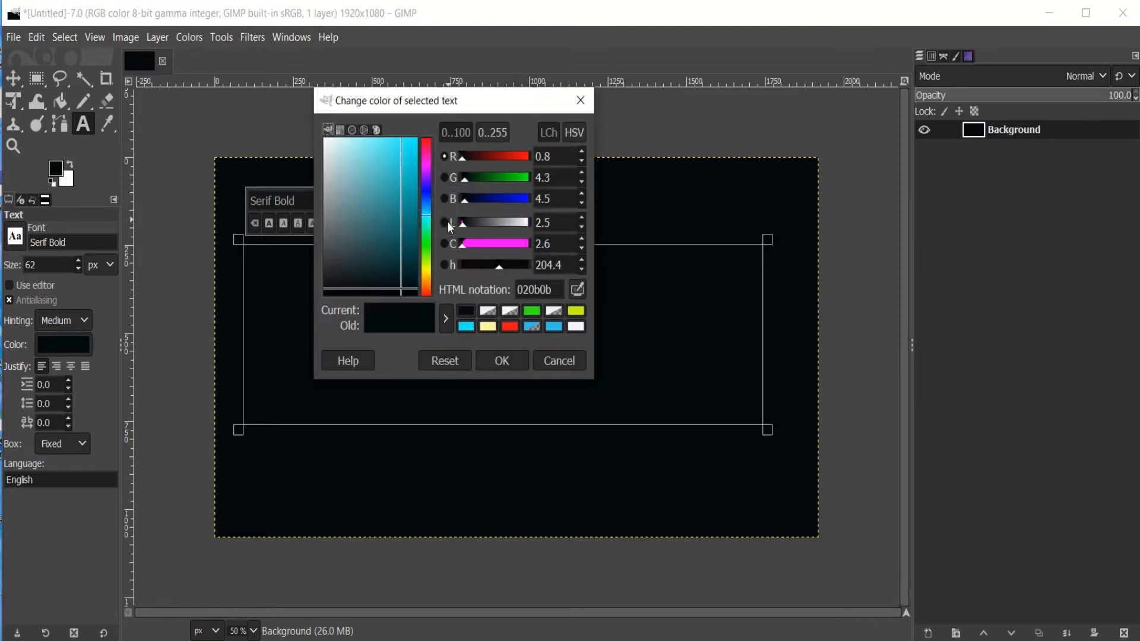
left_click(330, 147)
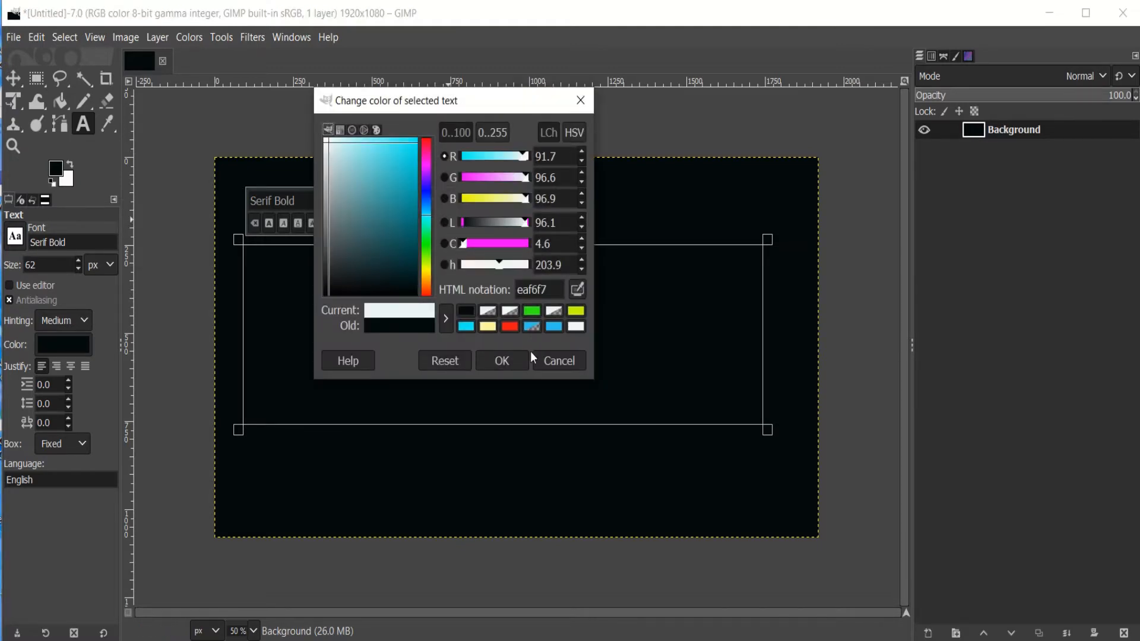
left_click(502, 360)
Set the text size to 380 px and enter "Welcome" in the text box
left_click(386, 202)
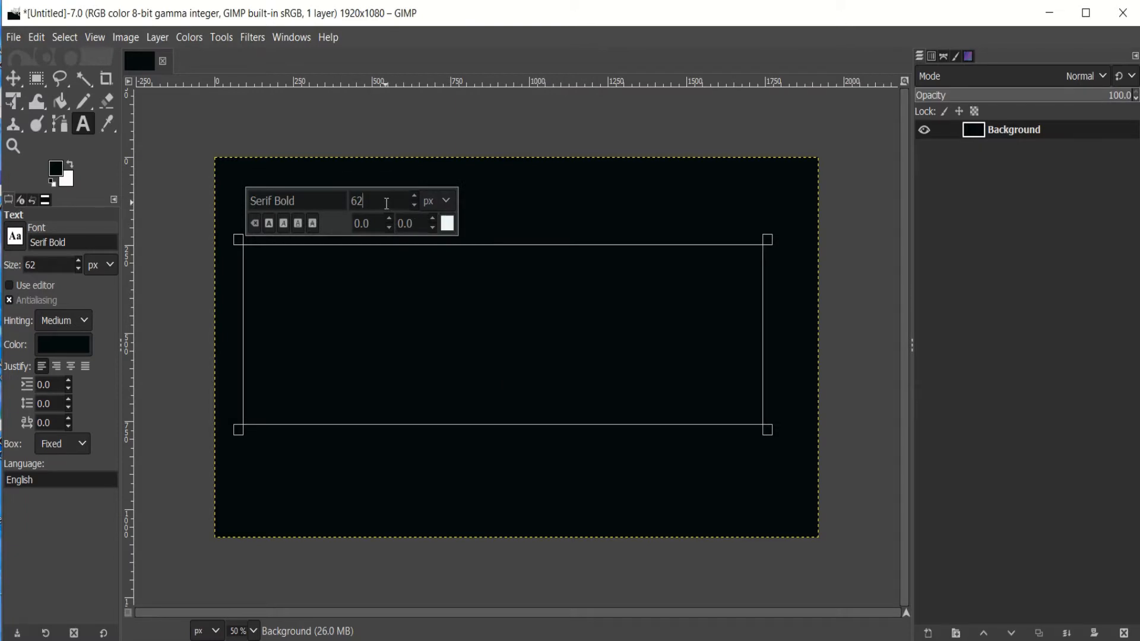
key("BackSpace")
key("BackSpace")
type("38")
type("0")
type("W")
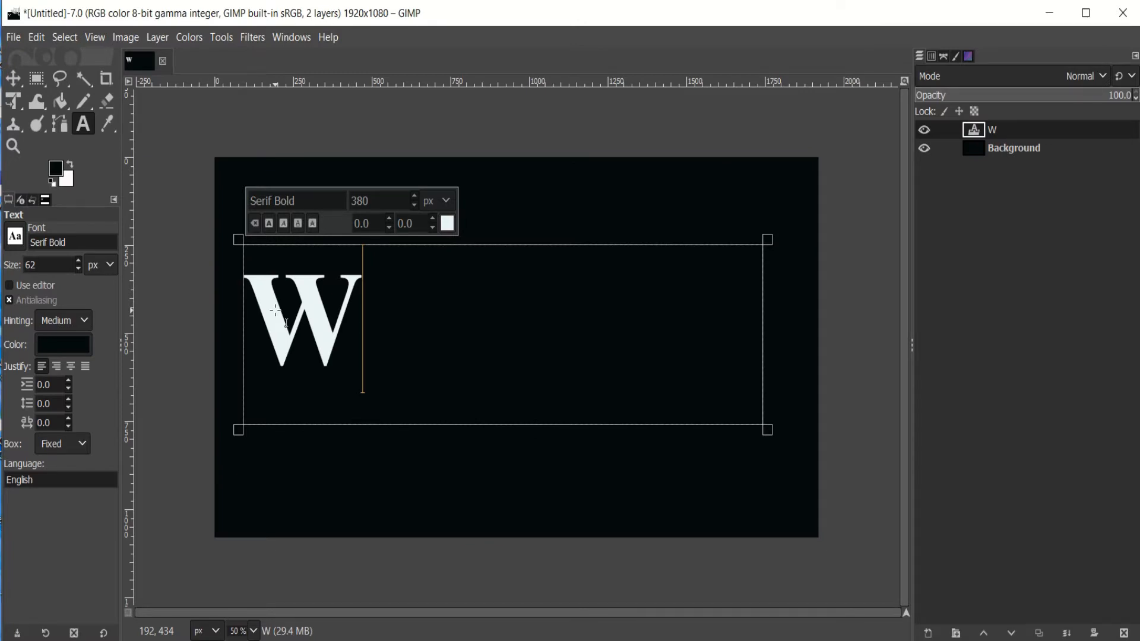
type("elcome")
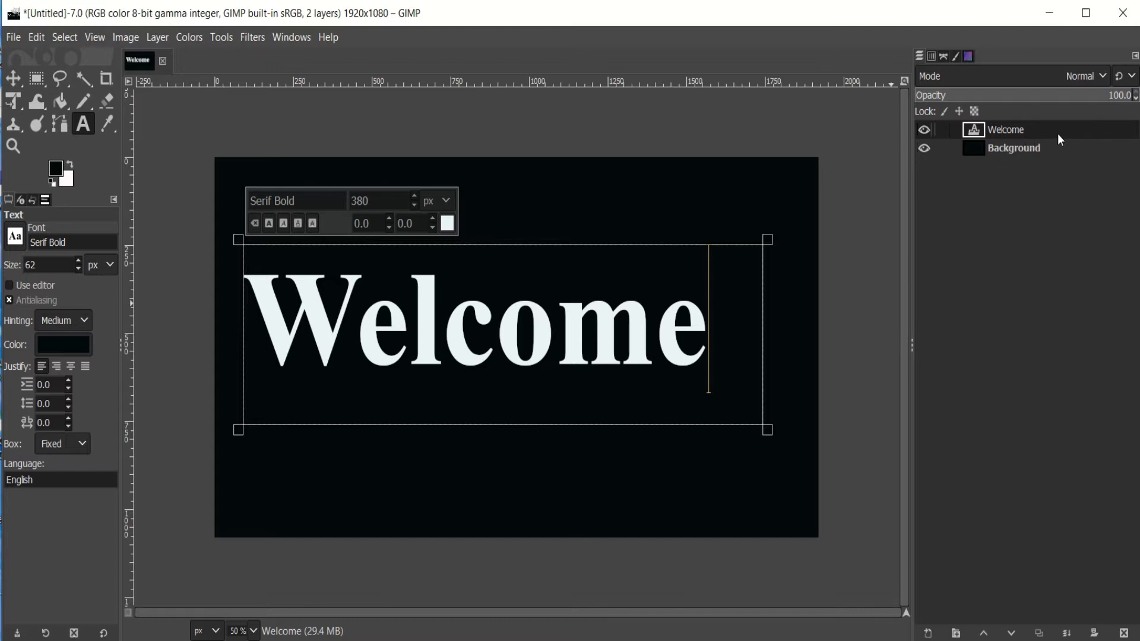
Duplicate the Welcome text layer and recolor all of the copy's text green, 15f571
right_click(1039, 133)
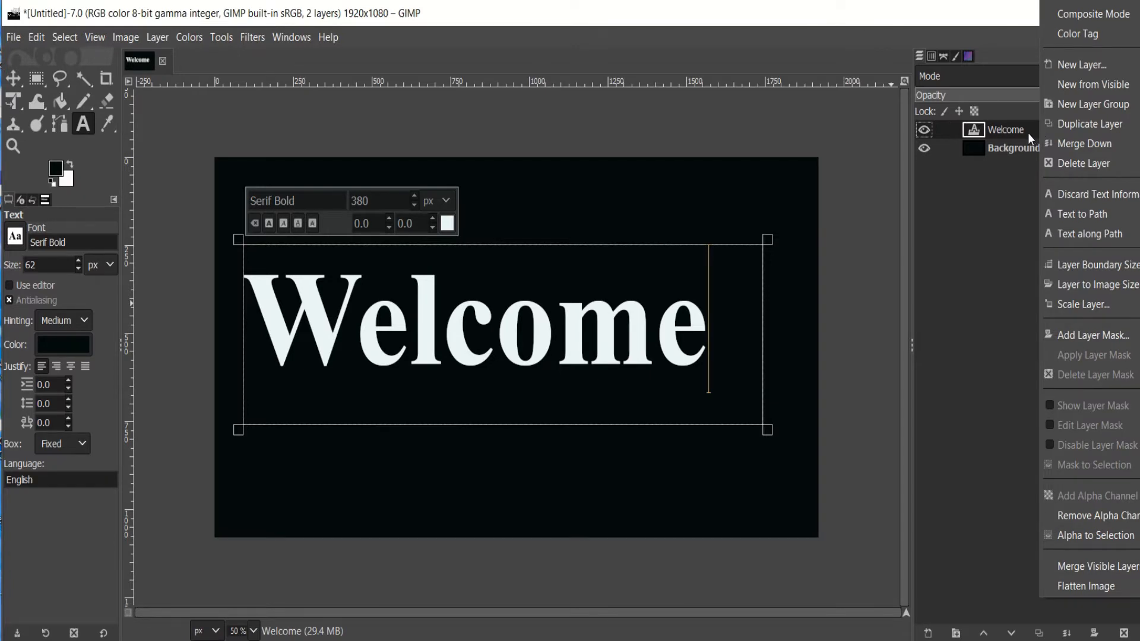
left_click(1061, 122)
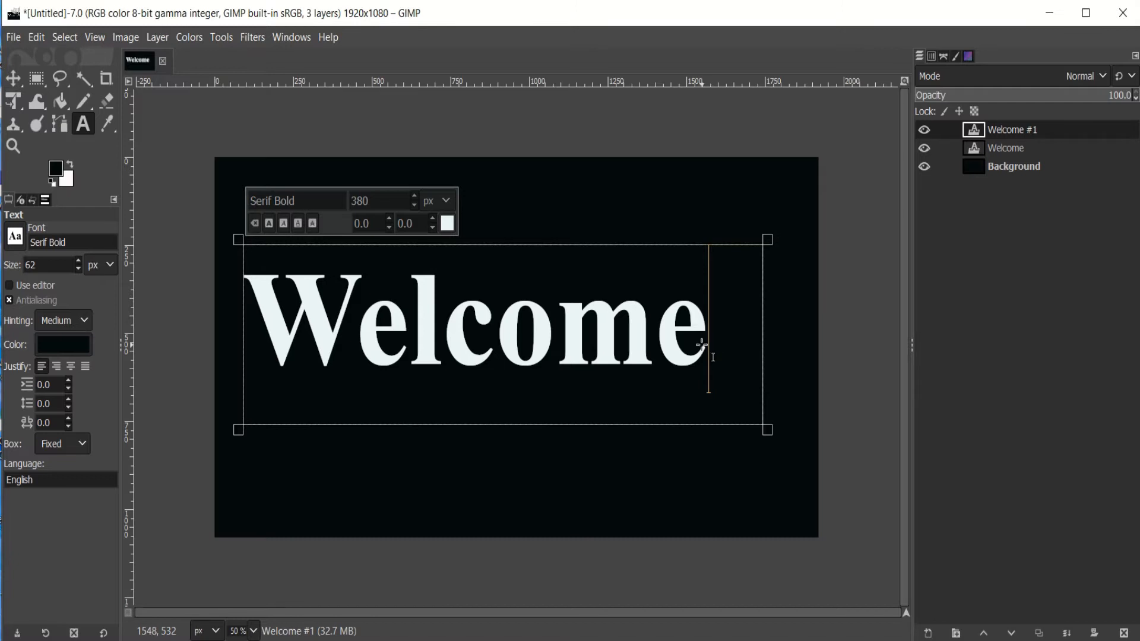
left_click_drag(701, 346, 297, 362)
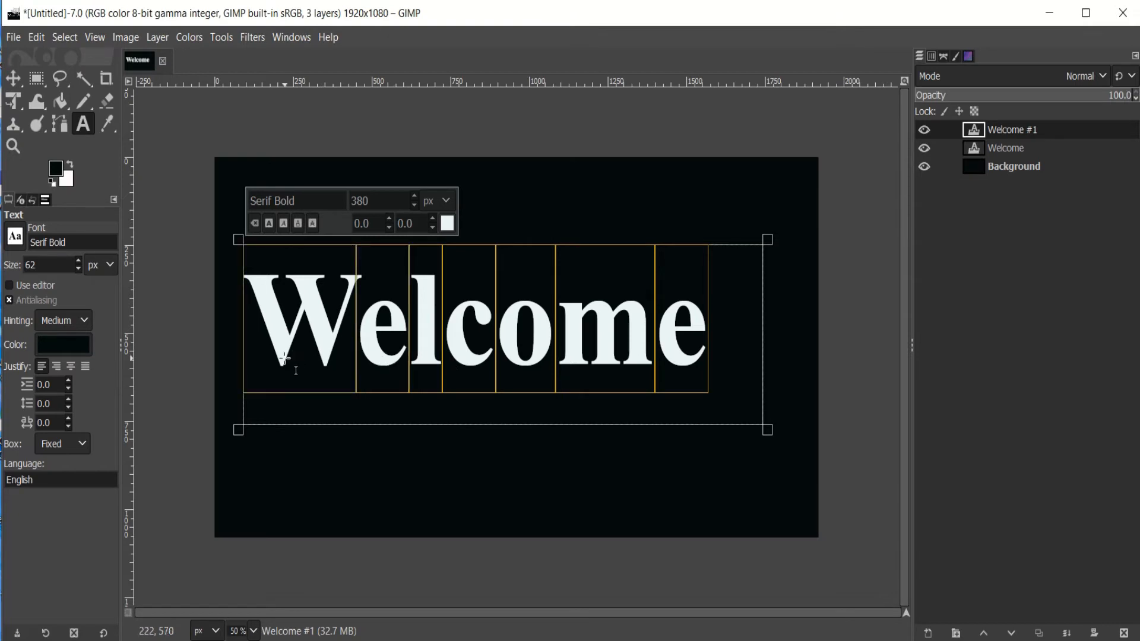
left_click(446, 225)
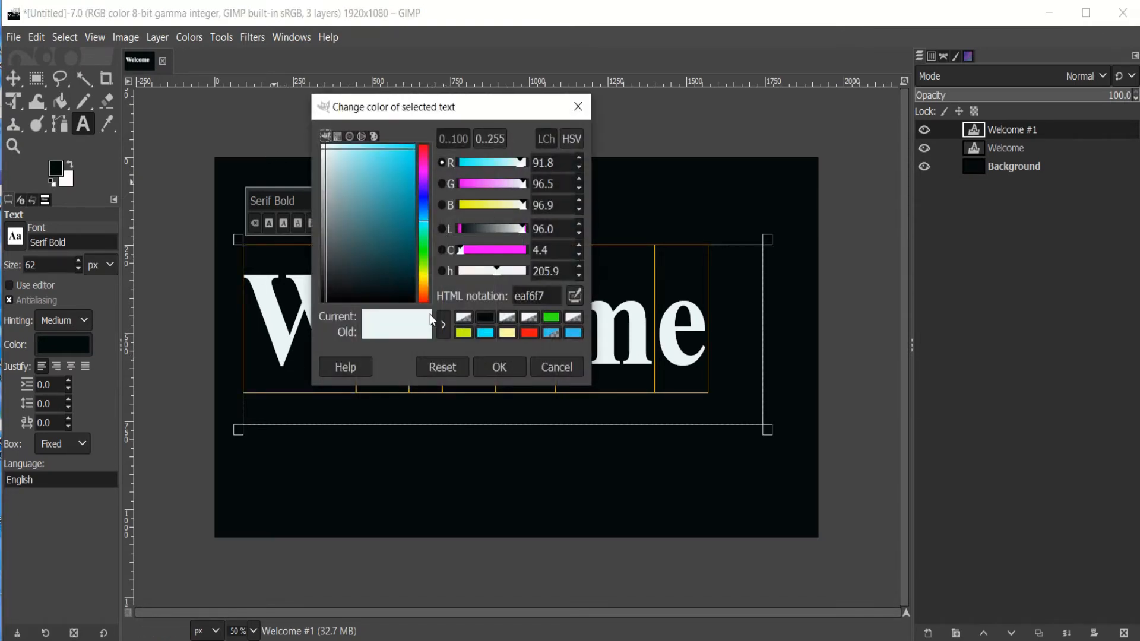
left_click(423, 241)
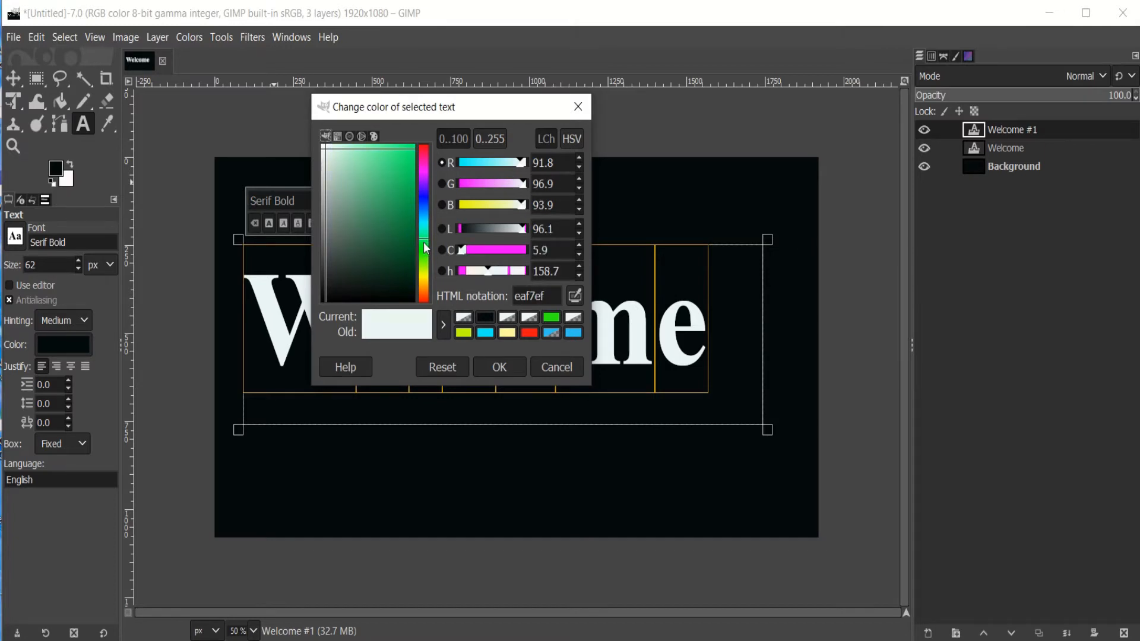
left_click(415, 154)
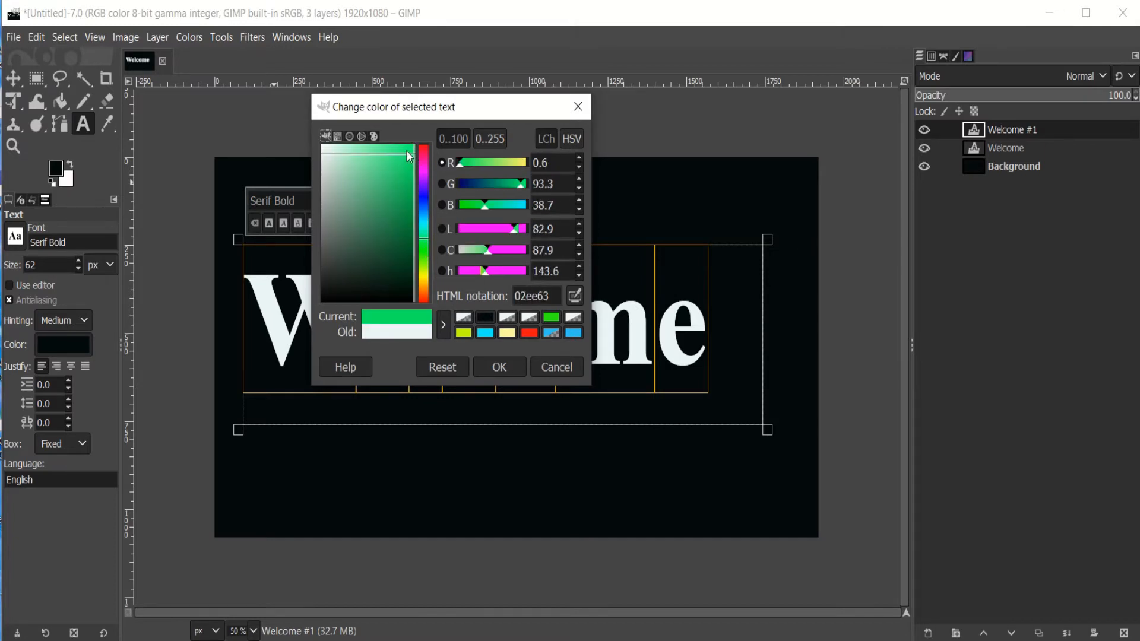
left_click(407, 153)
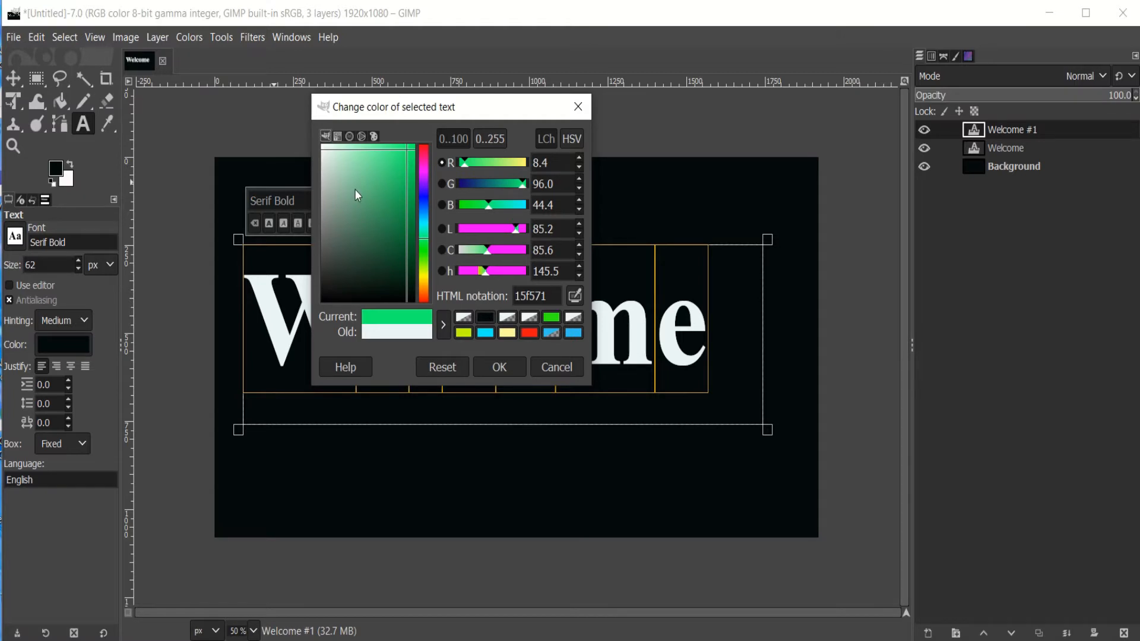
left_click(499, 367)
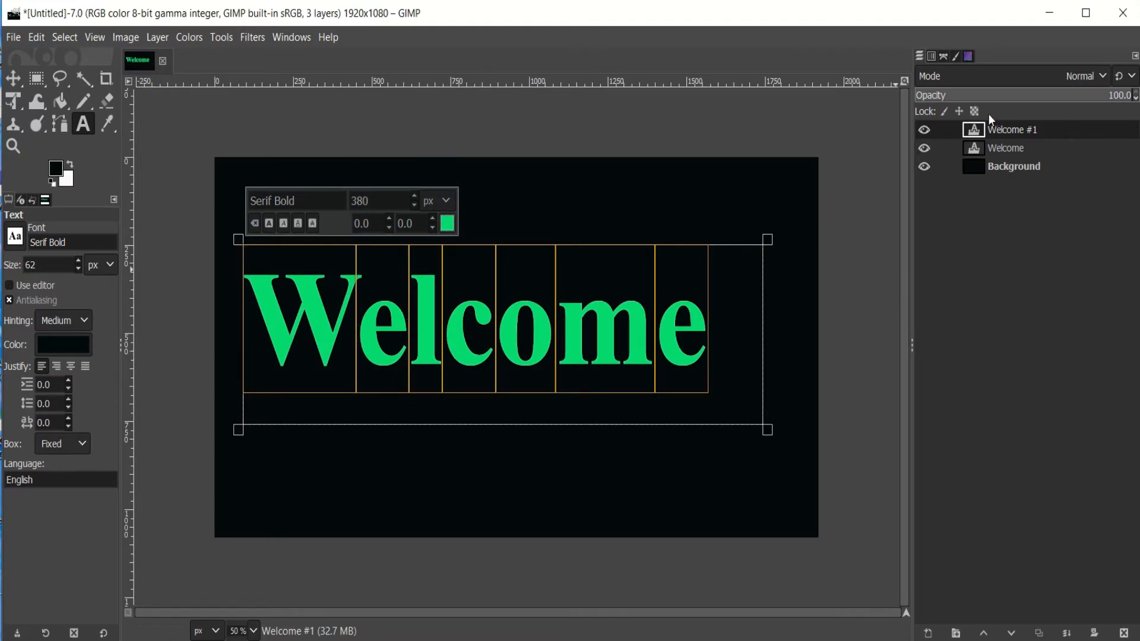
Duplicate the green Welcome #1 text layer
left_click(997, 132)
right_click(997, 131)
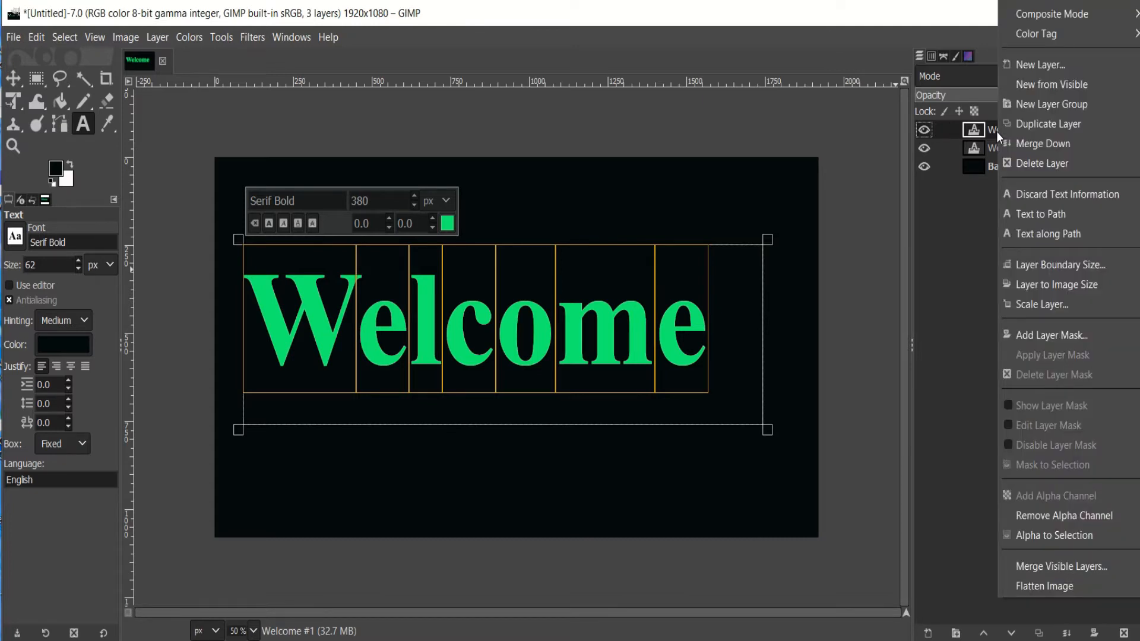
left_click(1034, 125)
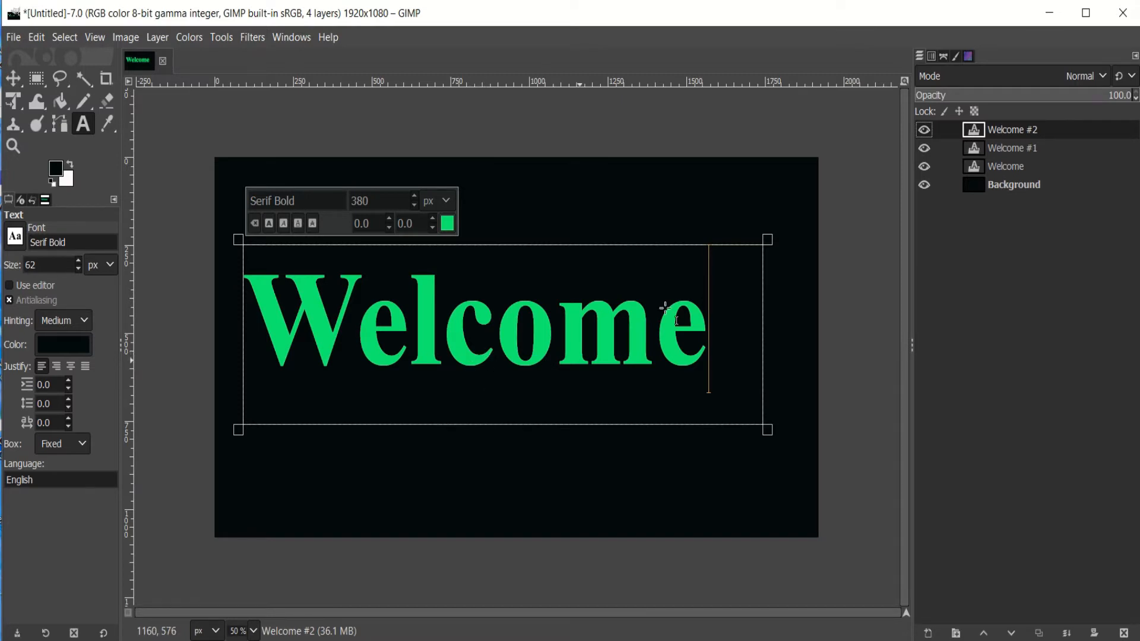
Select all seven letters of "Welcome" on the topmost layer with Fuzzy Select, adding each letter to the selection
left_click(83, 81)
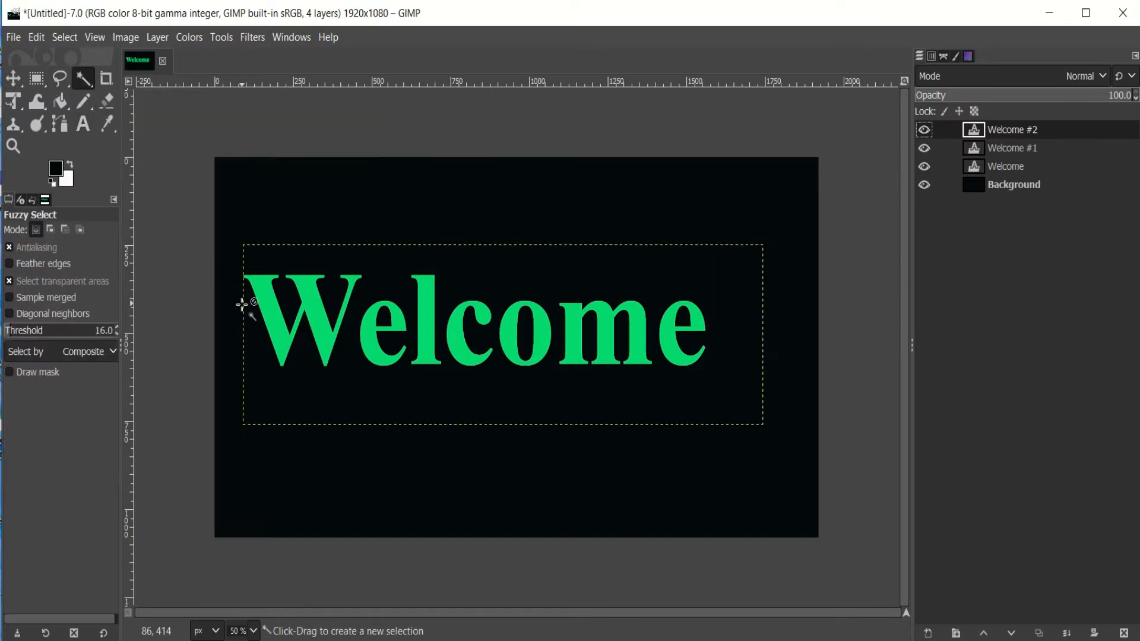
left_click(276, 332, "shift")
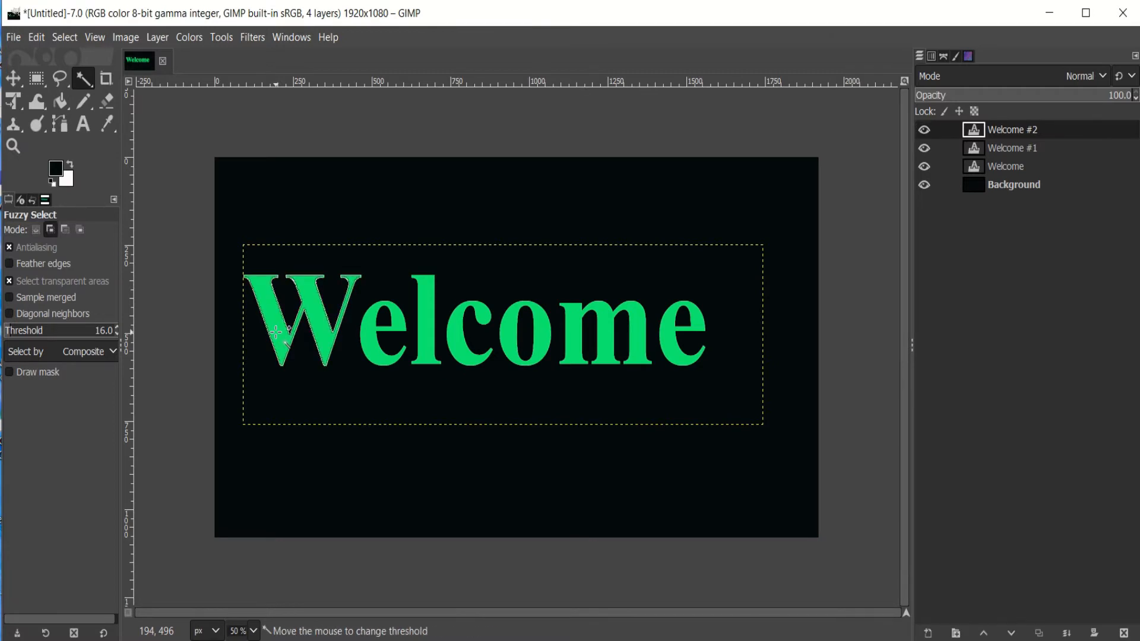
left_click(373, 348, "shift")
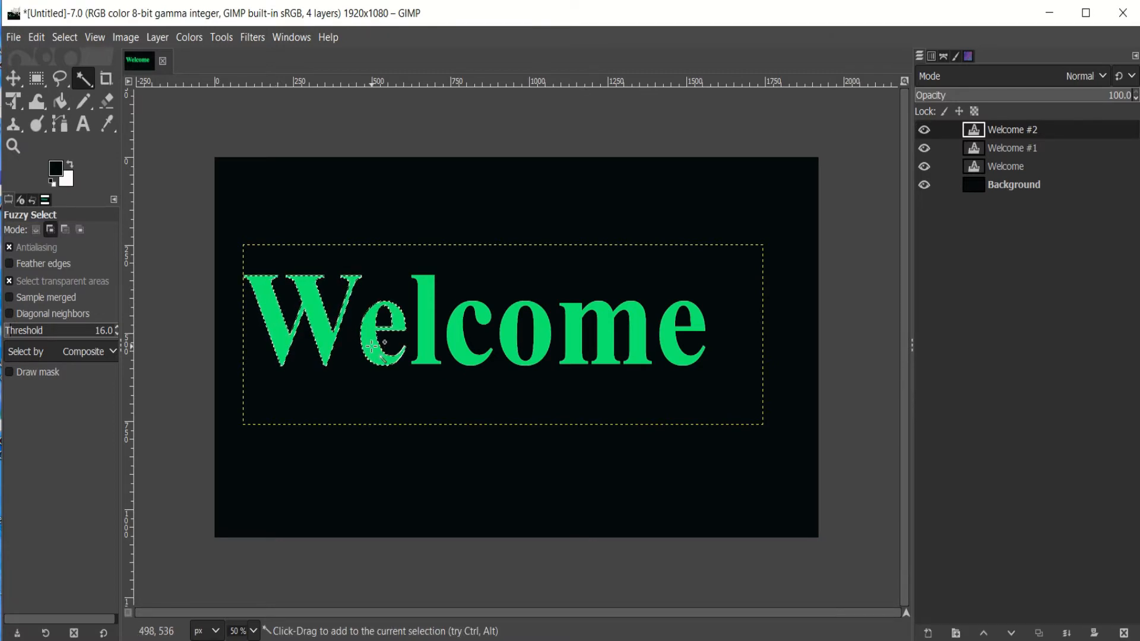
left_click(439, 328, "shift")
left_click(487, 339, "shift")
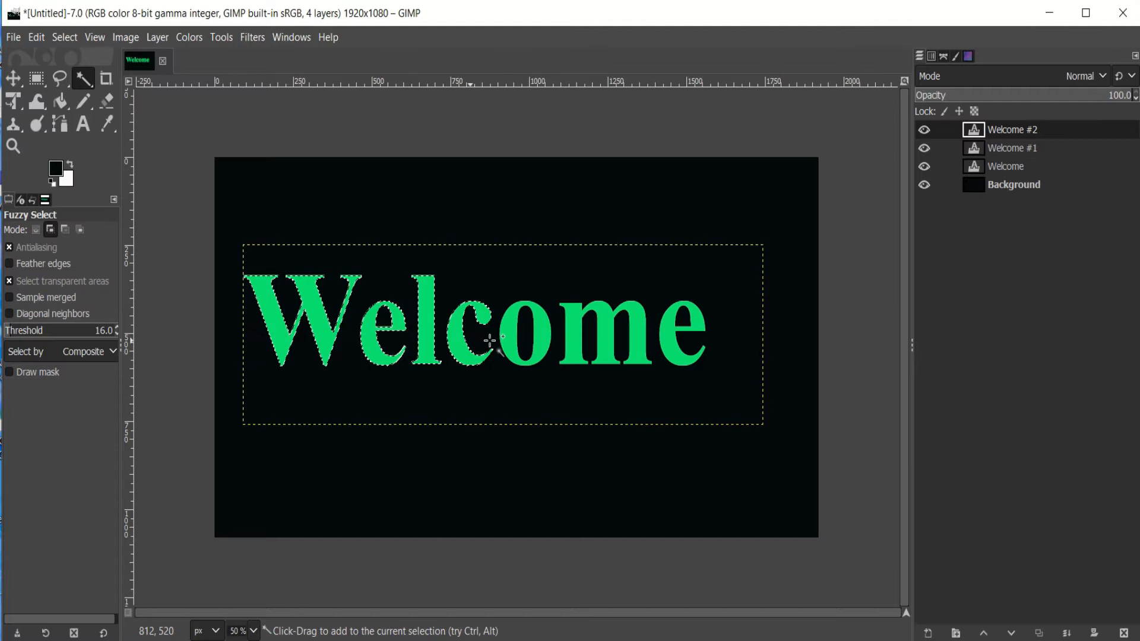
left_click(528, 340, "shift")
left_click(579, 330, "shift")
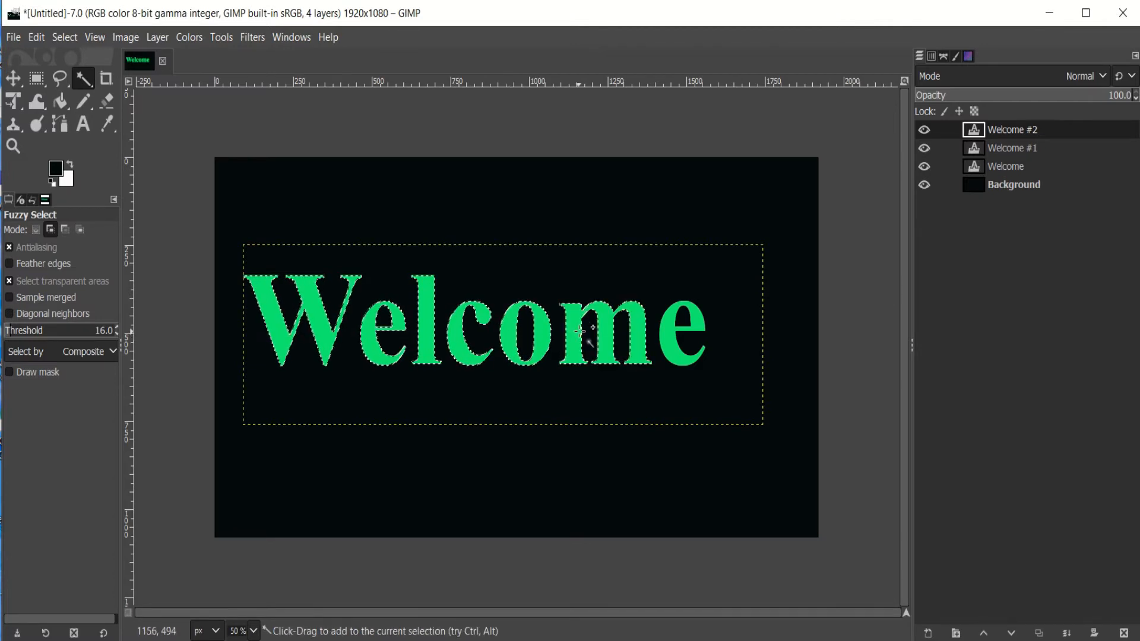
left_click(672, 332, "shift")
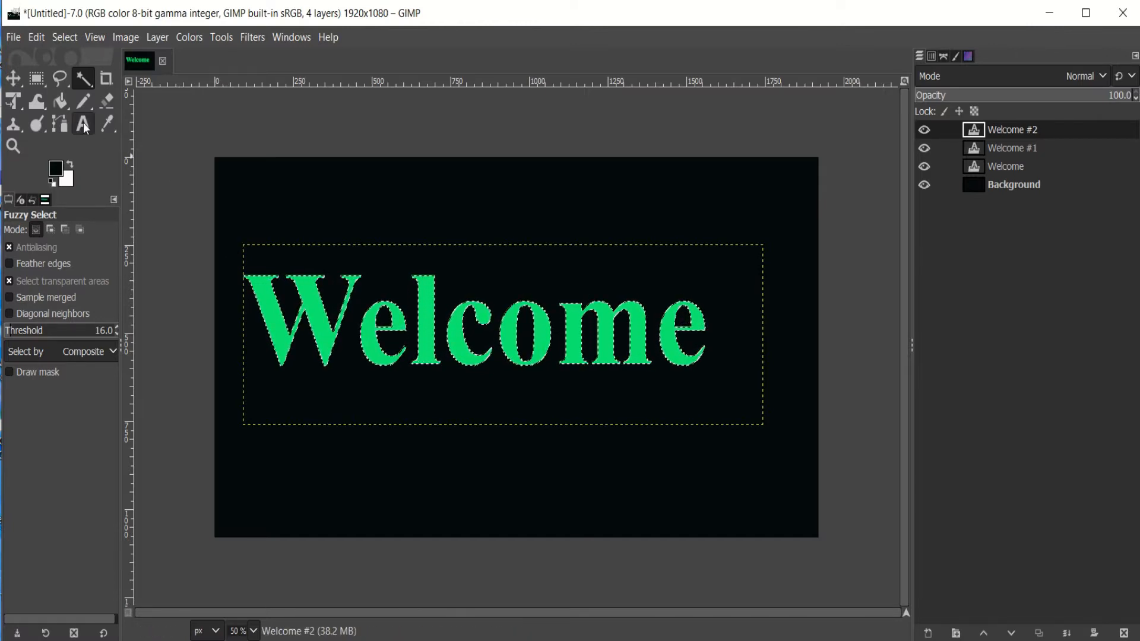
Fill the selected letters on the topmost layer with a linear Full saturation gradient, drawn about 1336 px from the W to the last e
left_click(62, 107)
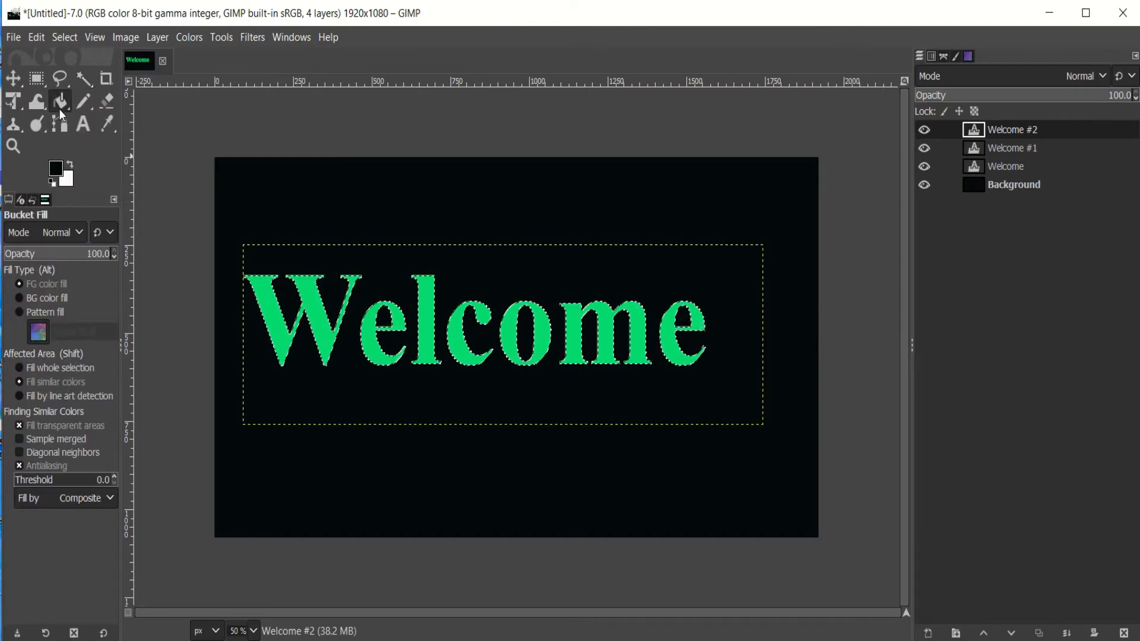
left_click(58, 102)
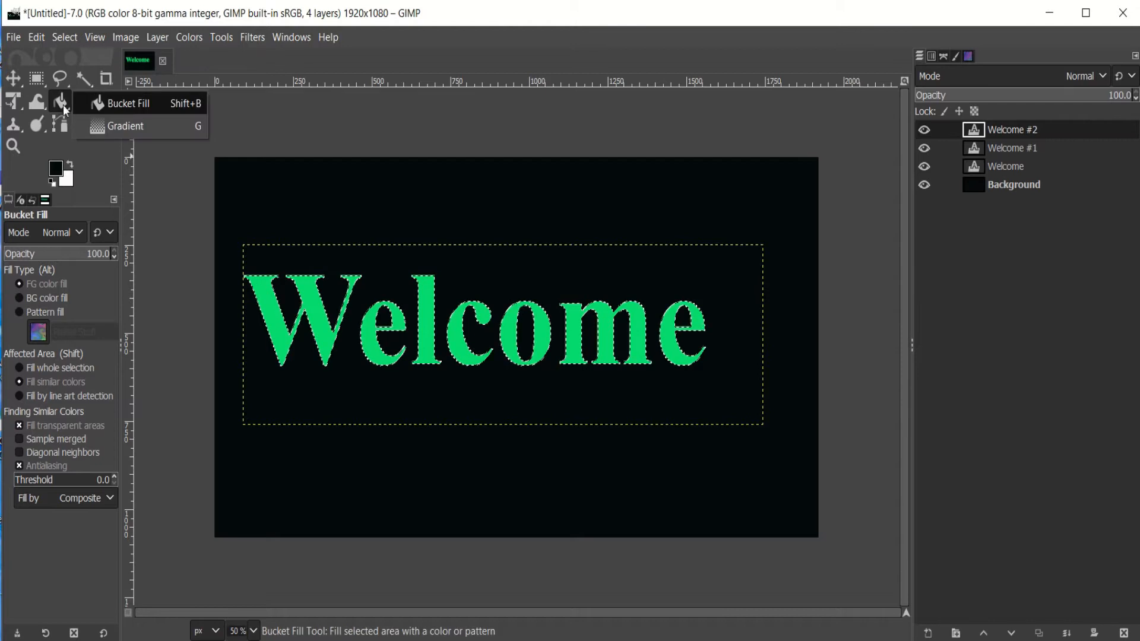
left_click(122, 125)
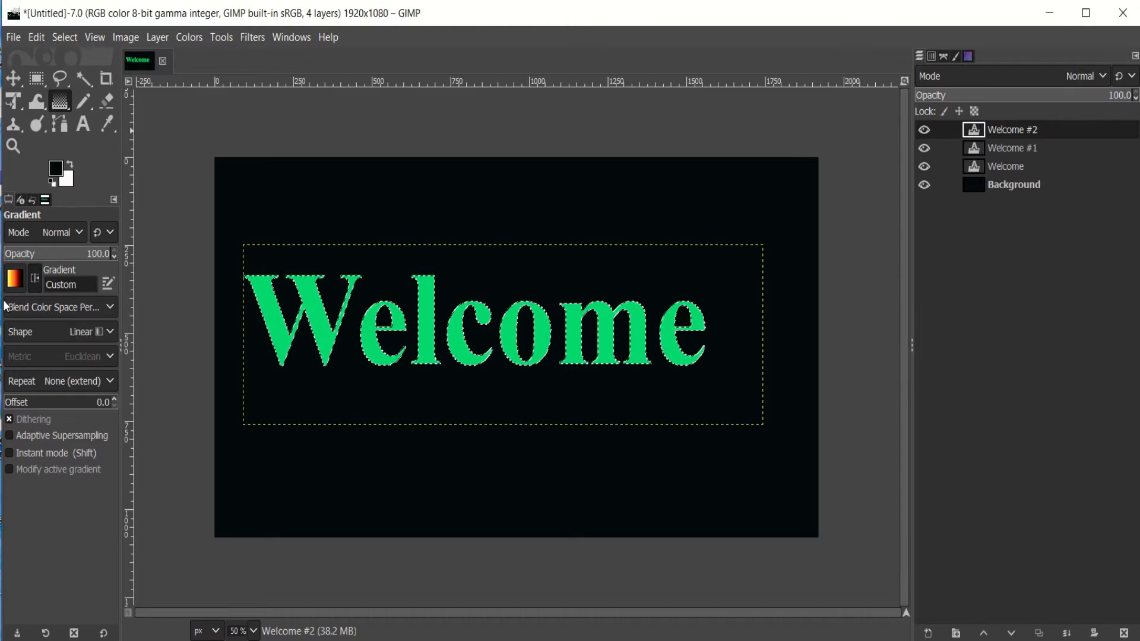
left_click(15, 283)
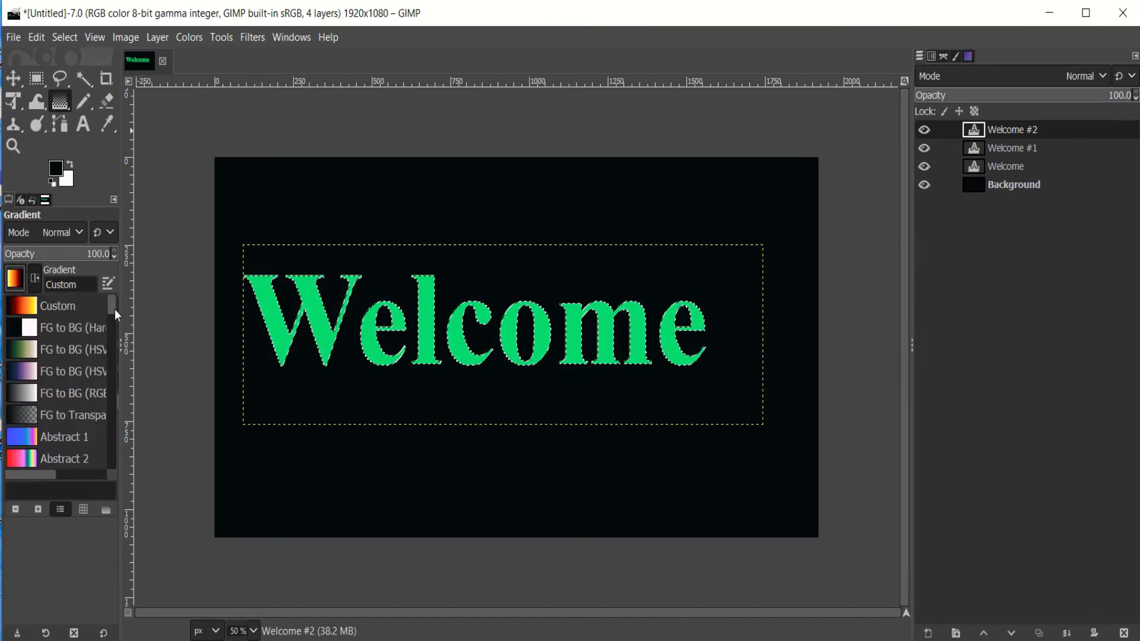
mouse_move(115, 310)
left_mouse_down()
mouse_move(110, 345)
mouse_move(115, 325)
left_mouse_up()
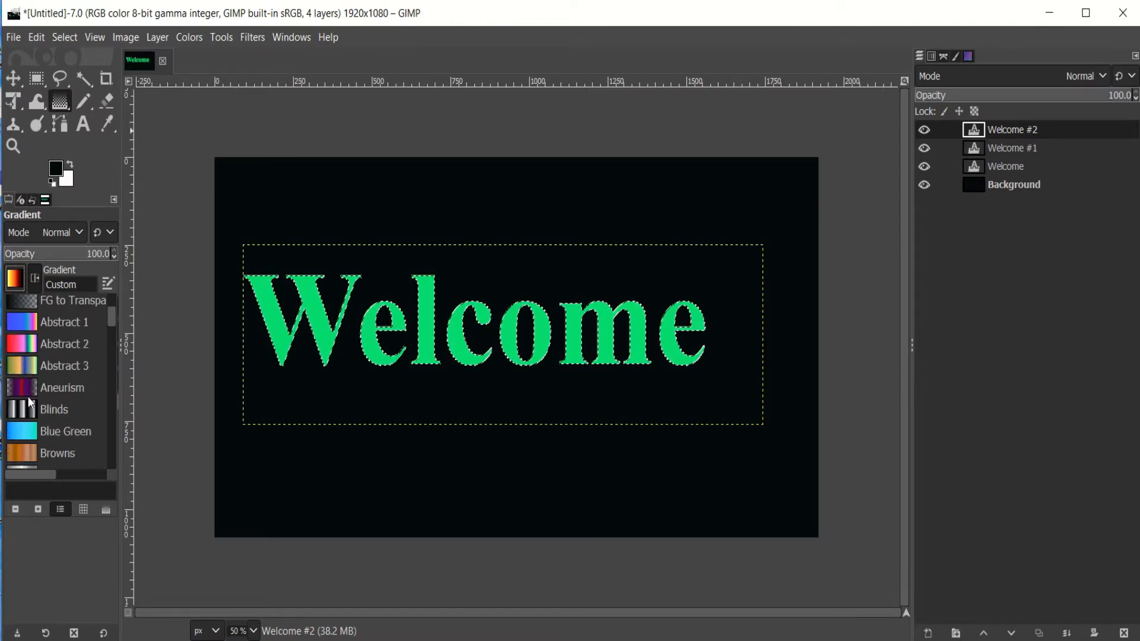
scroll(46, 383, "down", 10)
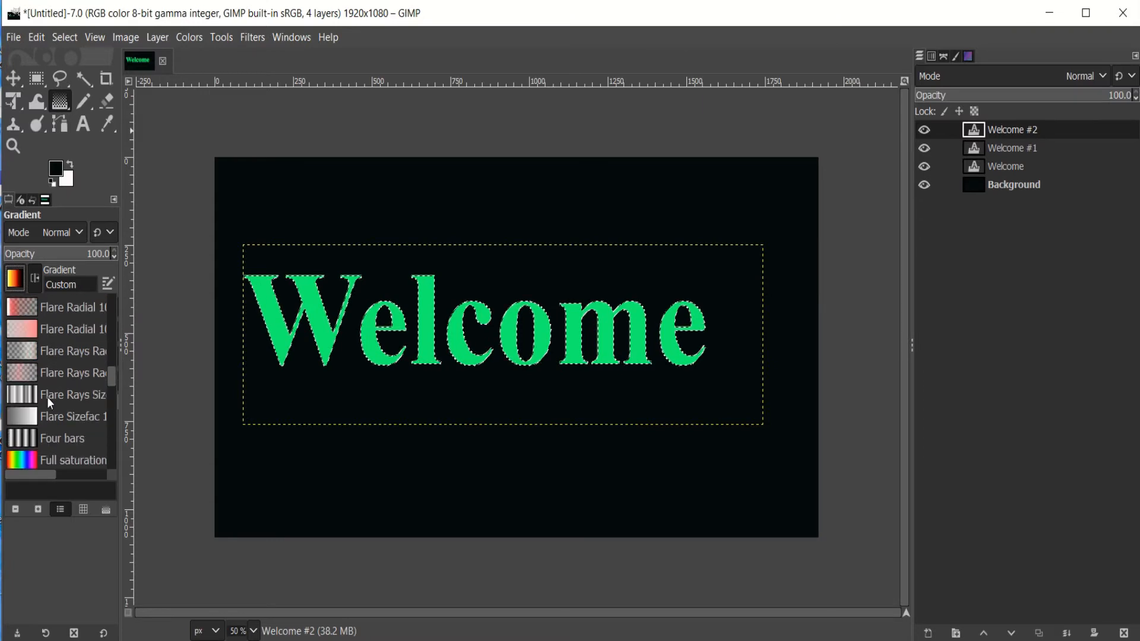
scroll(46, 397, "down", 2)
left_click(46, 416)
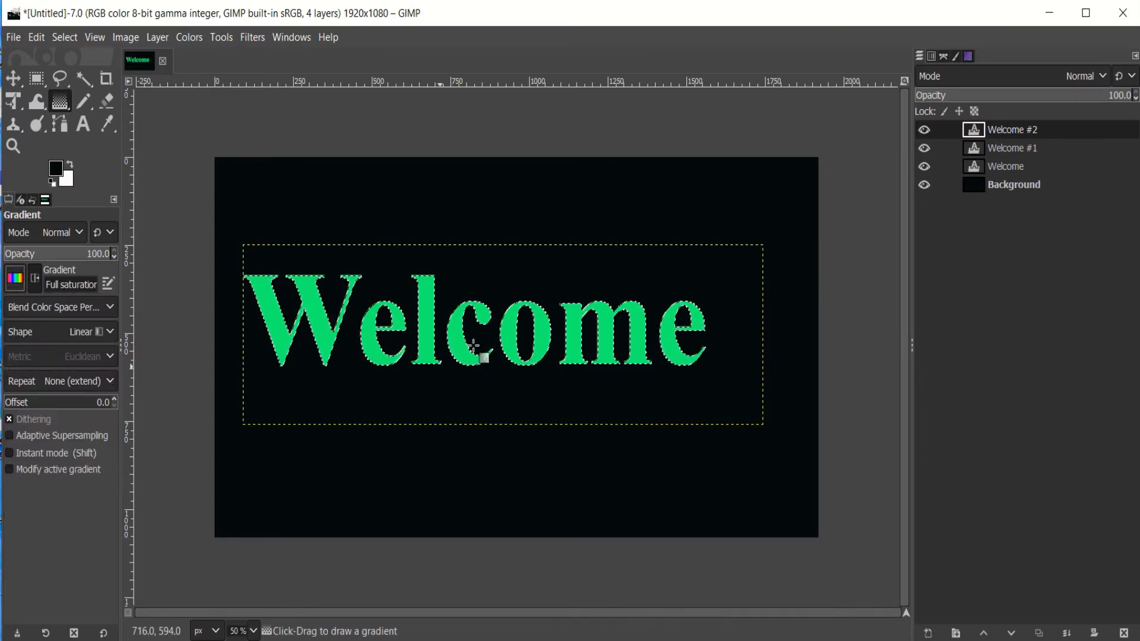
mouse_move(273, 327)
left_mouse_down()
mouse_move(484, 333)
mouse_move(590, 321)
mouse_move(688, 334)
left_mouse_up()
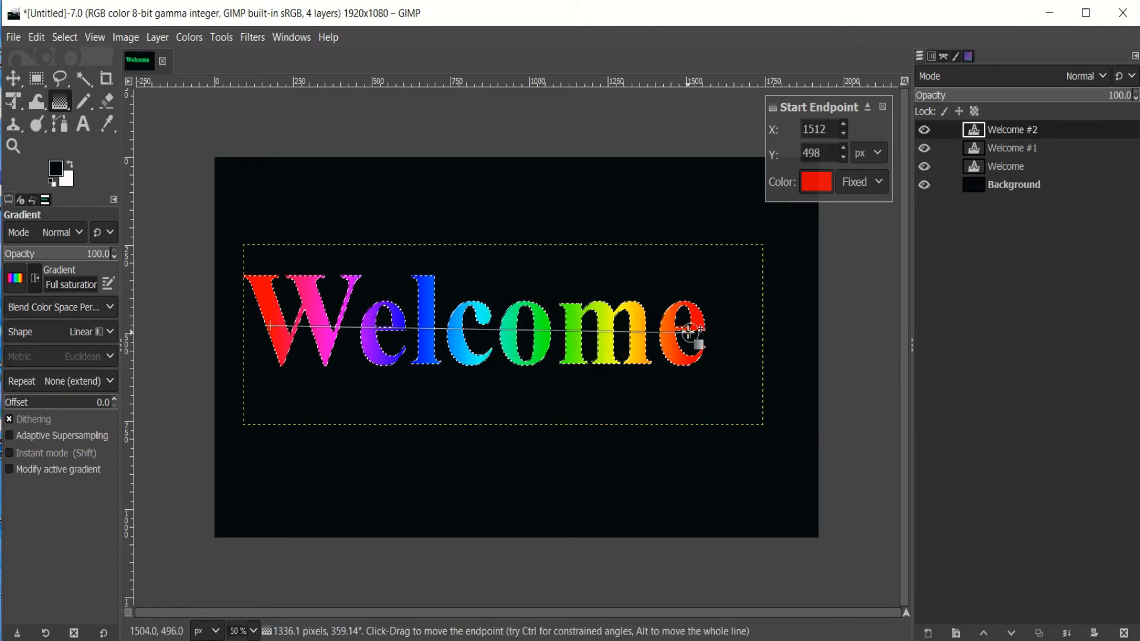
key("Return")
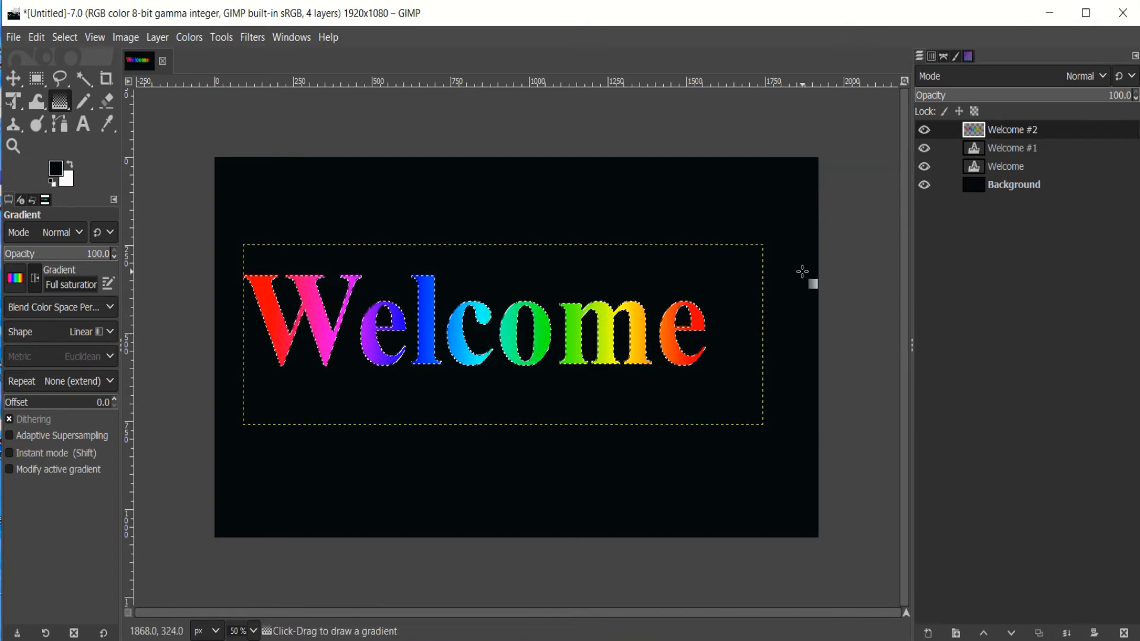
Duplicate the gradient-filled Welcome #2 layer
left_click(1027, 132)
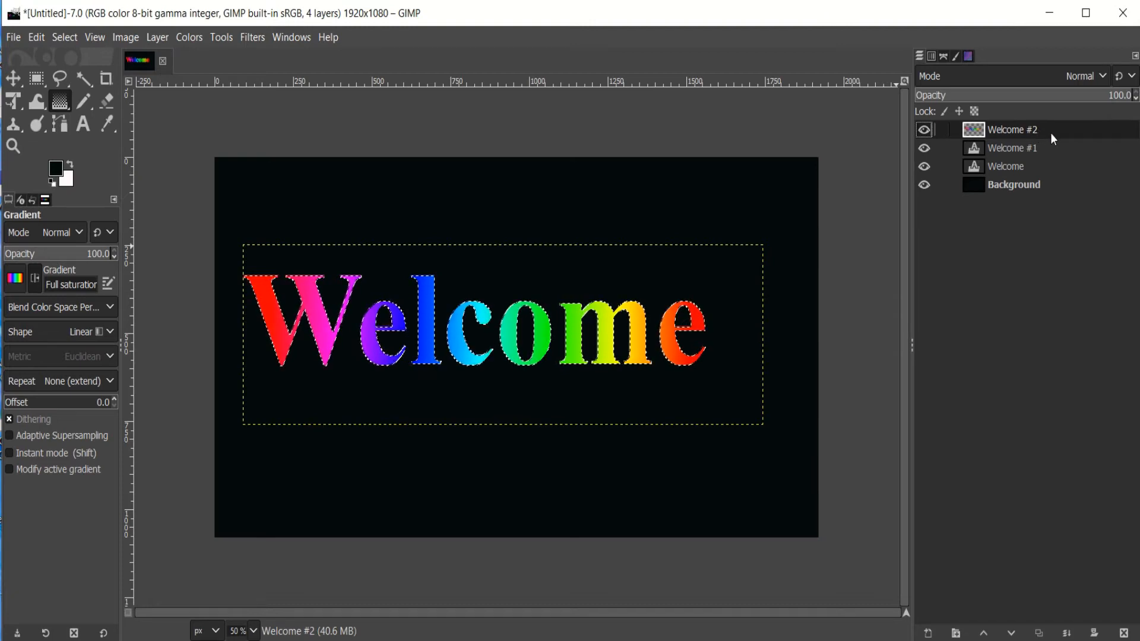
right_click(1048, 127)
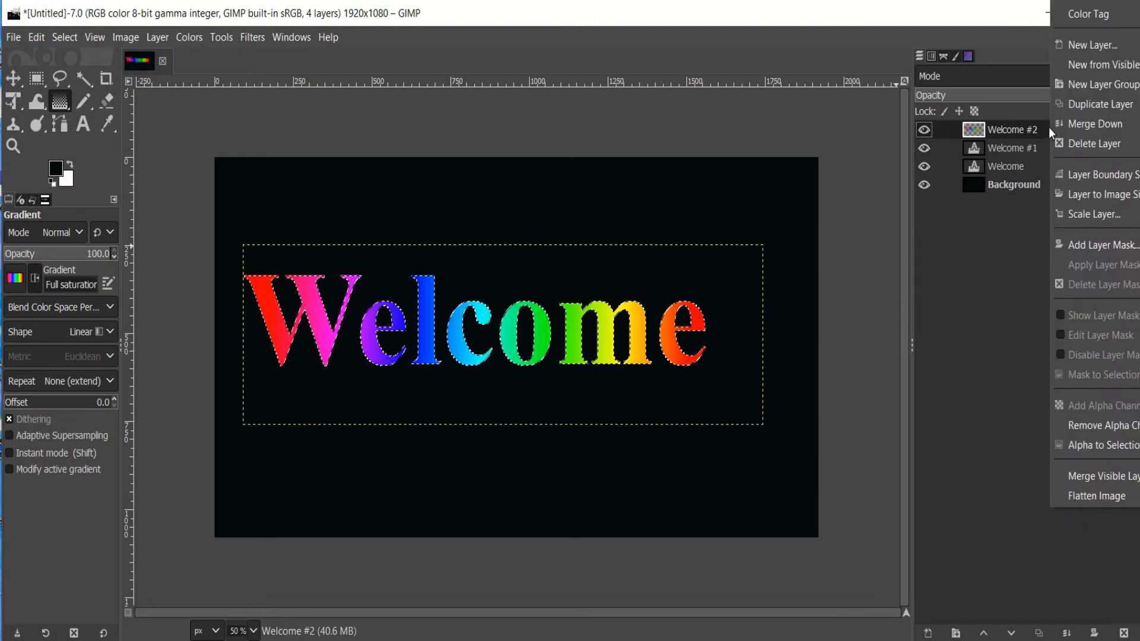
left_click(1086, 103)
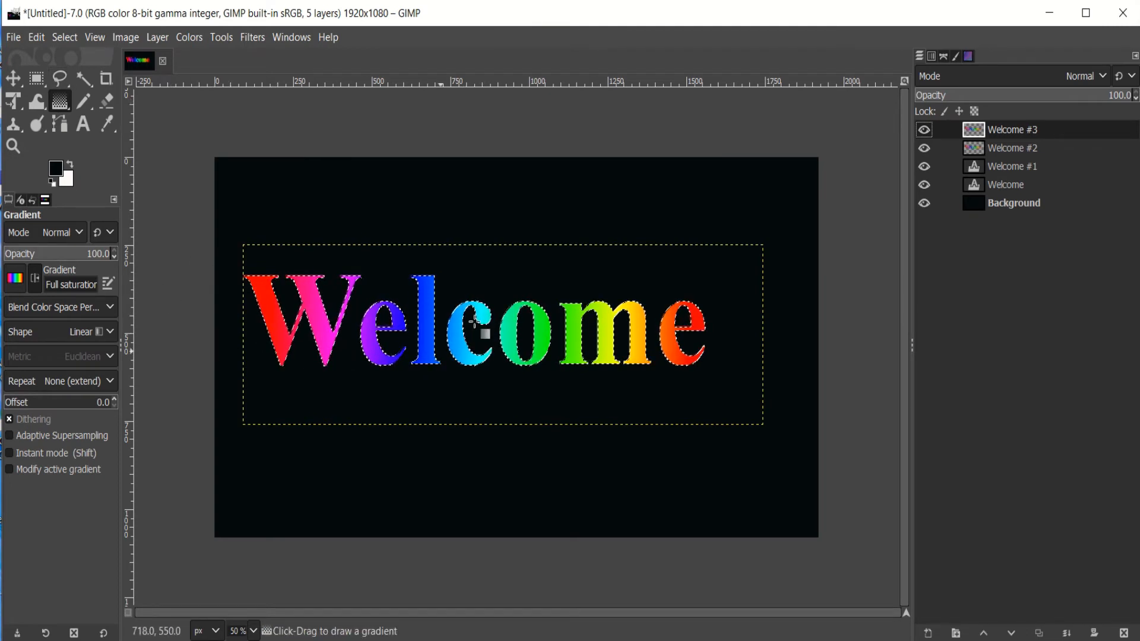
Fill the selected letters on the Welcome #3 layer with the Pastel Stuff pattern
left_click(34, 38)
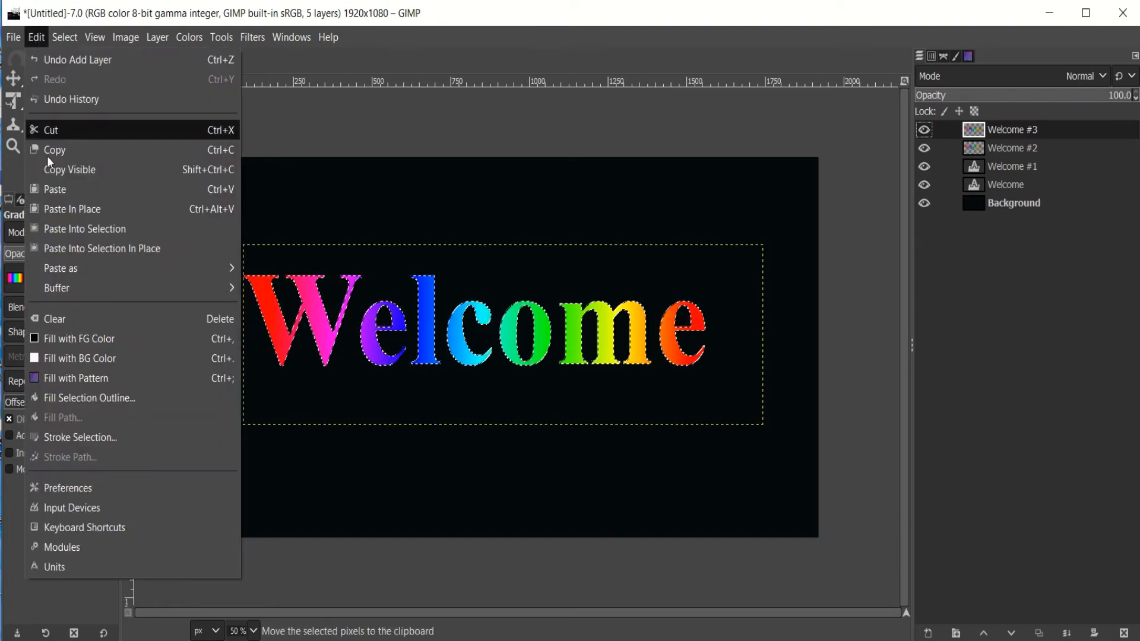
left_click(105, 379)
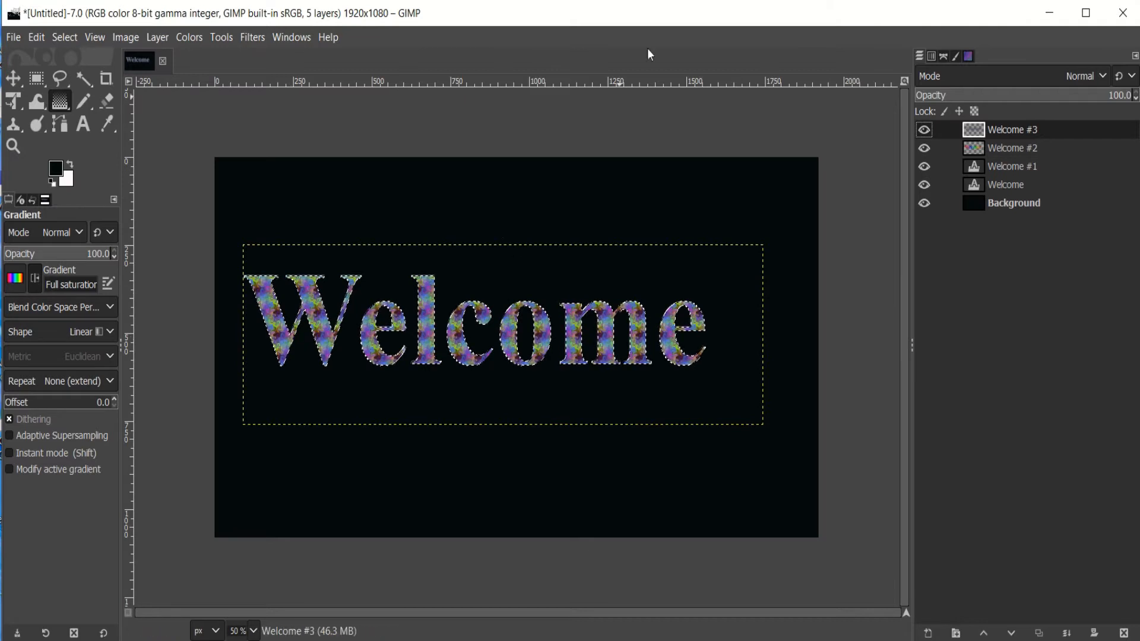
Fill the selected letters on the Welcome #3 layer with the Warning! pattern and return to the layer list
left_click(970, 56)
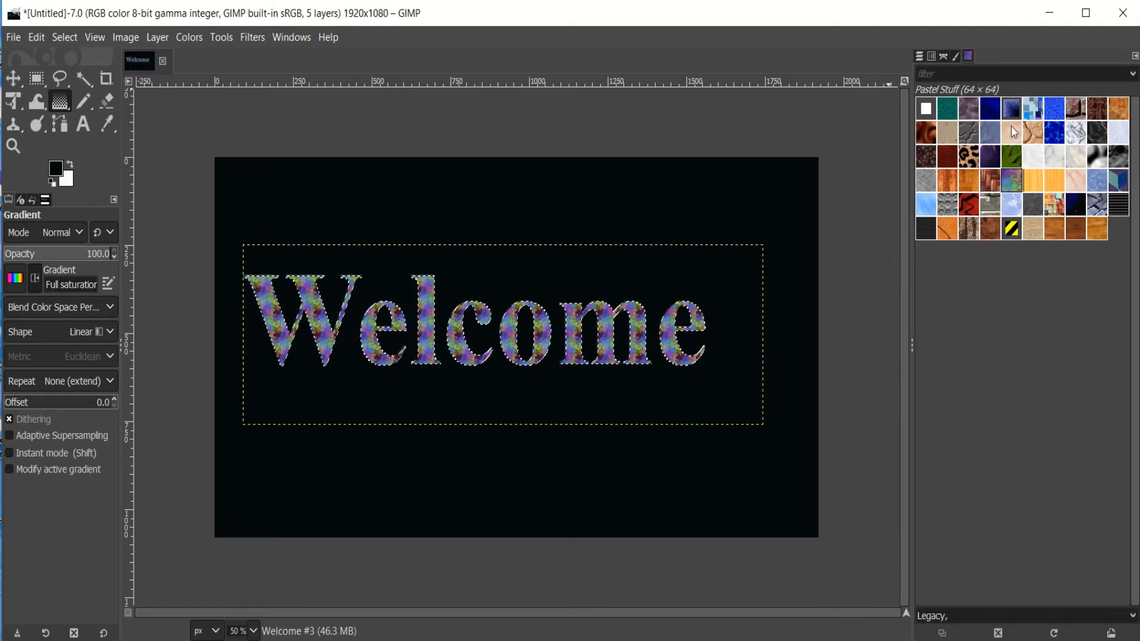
left_click(1016, 236)
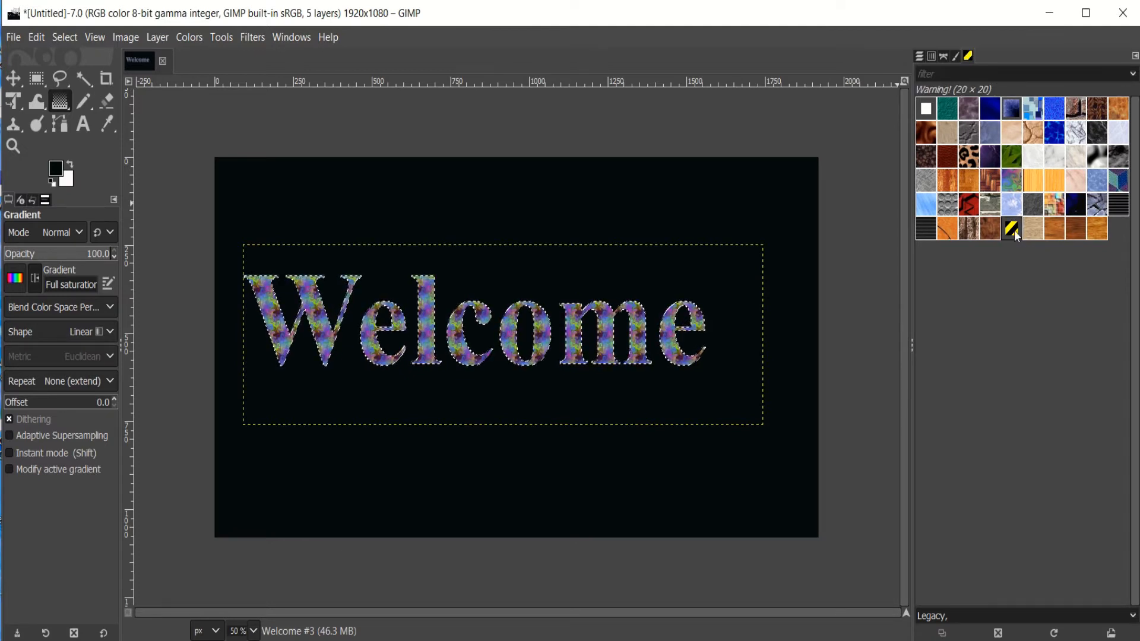
left_click(37, 38)
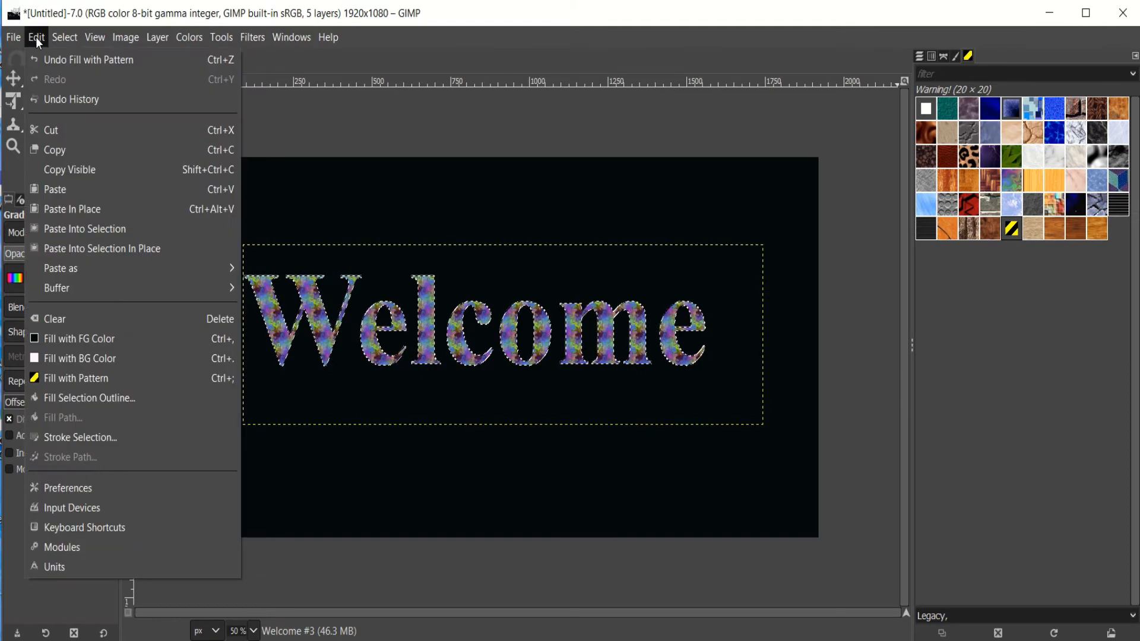
left_click(99, 379)
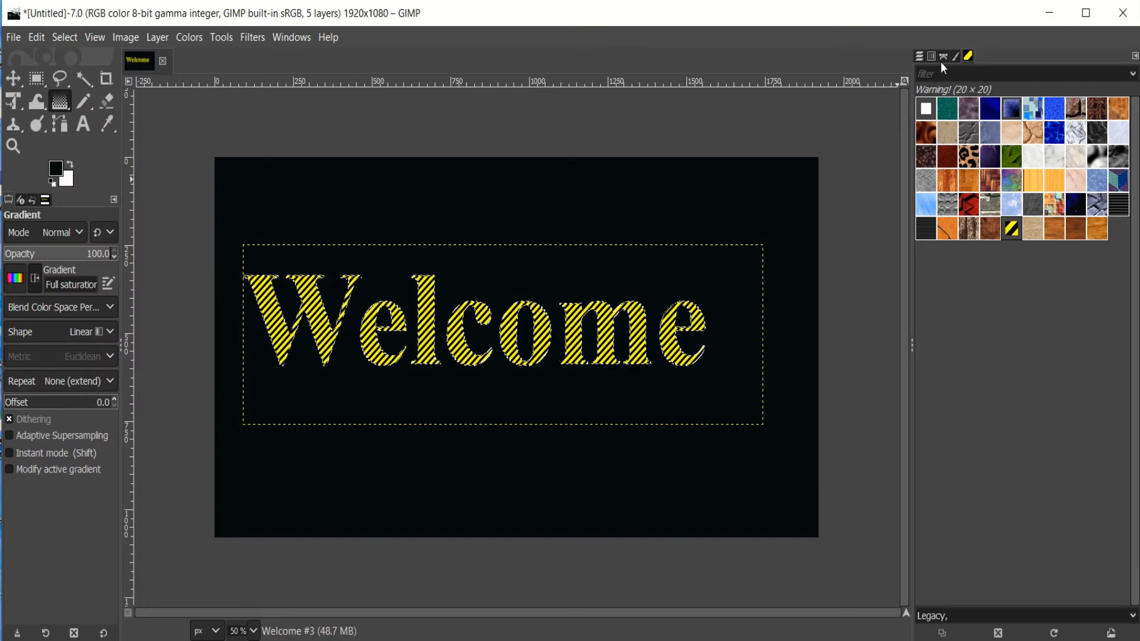
left_click(920, 56)
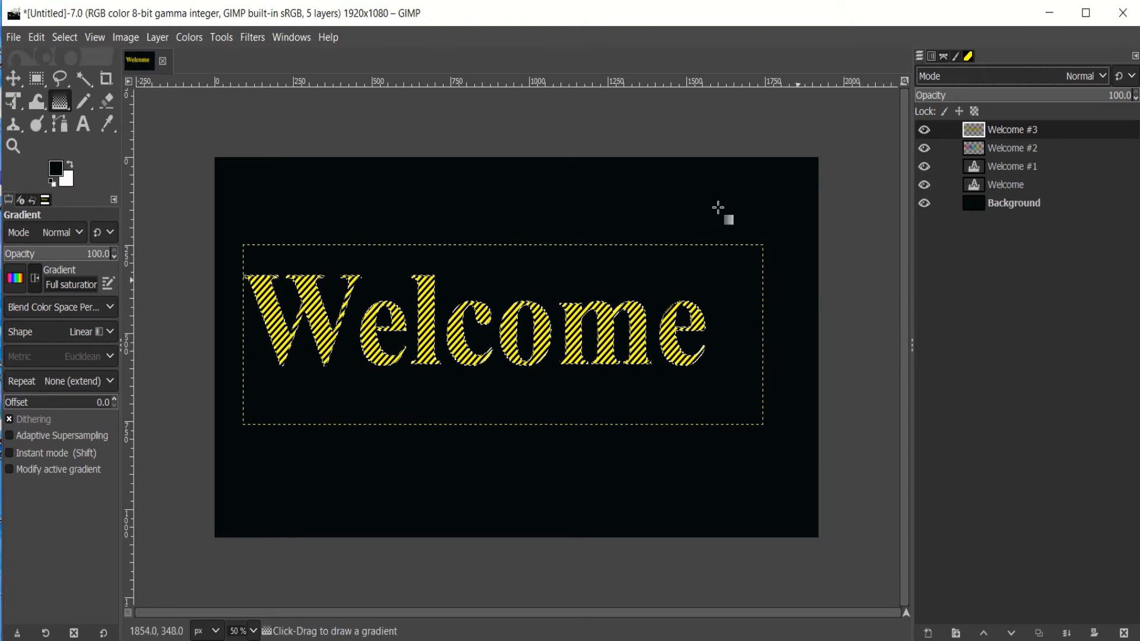
Optimize the layered image as a GIF animation
left_click(249, 39)
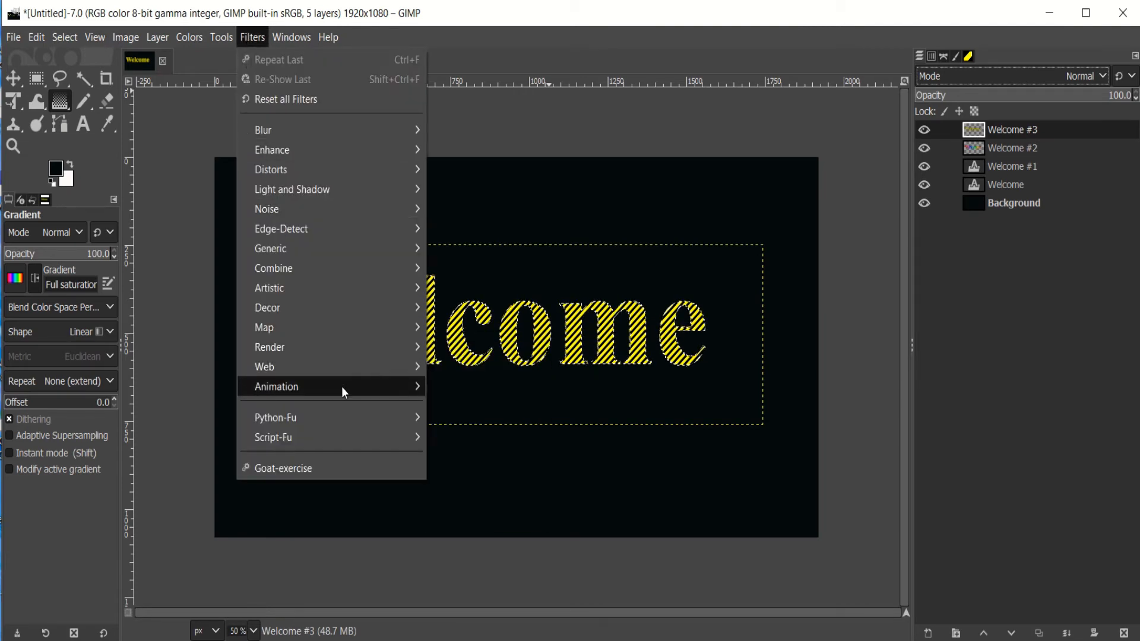
mouse_move(343, 390)
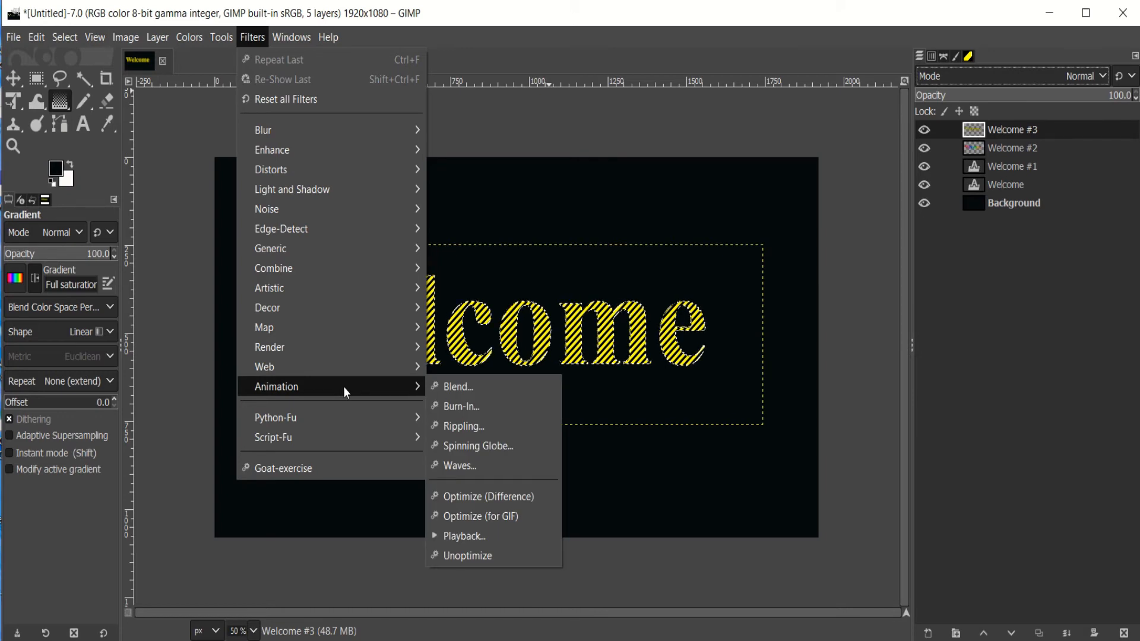
left_click(533, 513)
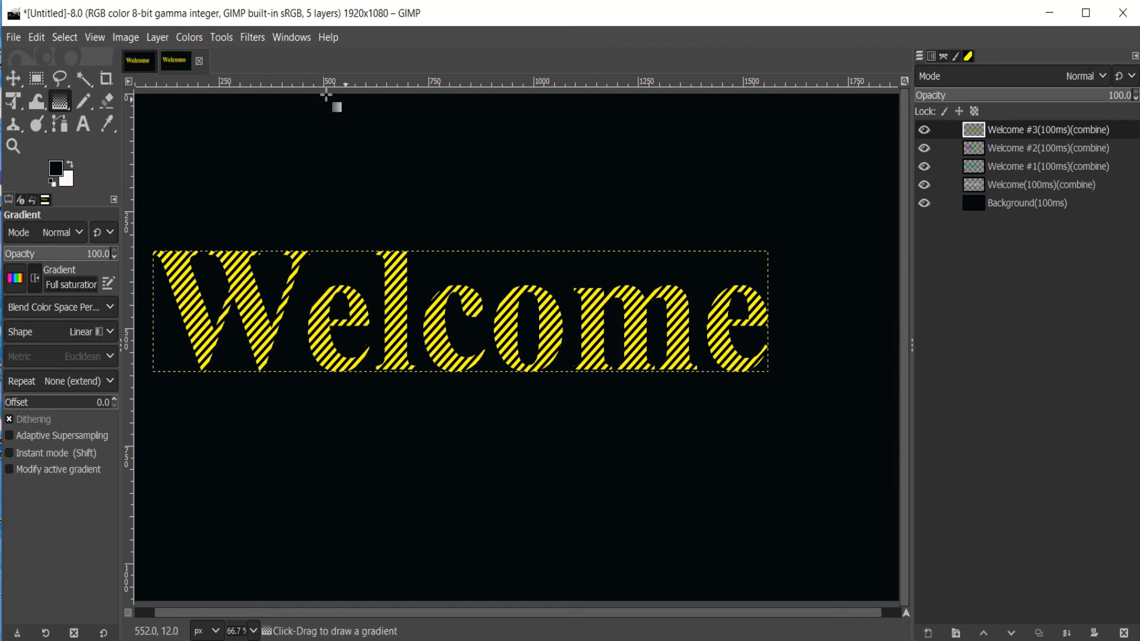
Open the Animation Playback preview for the GIF-optimized image
left_click(248, 39)
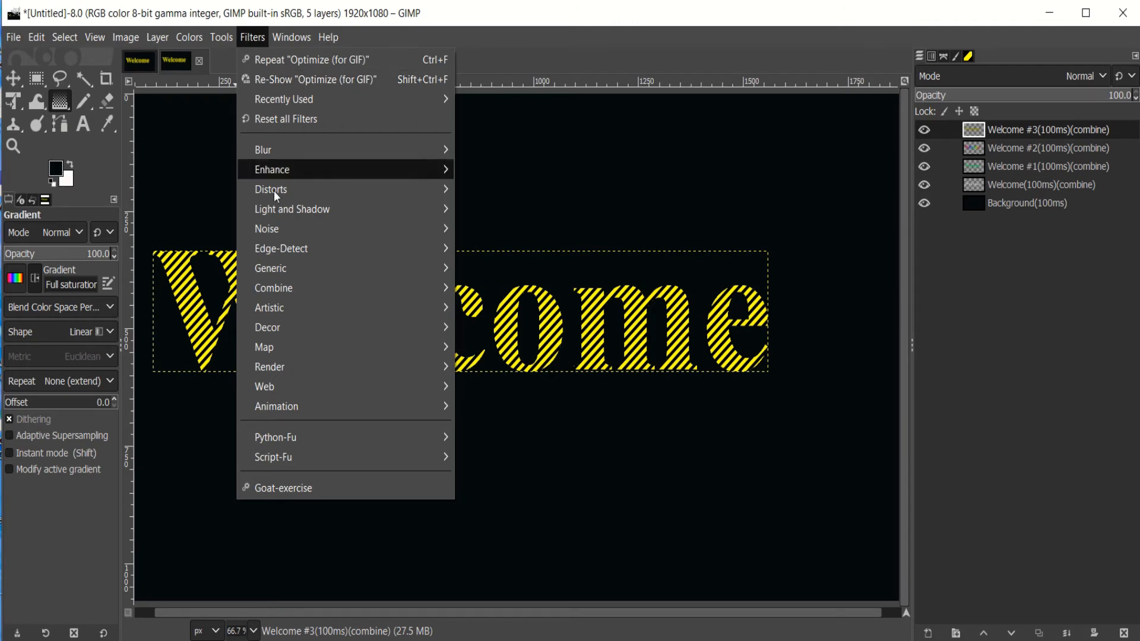
mouse_move(322, 414)
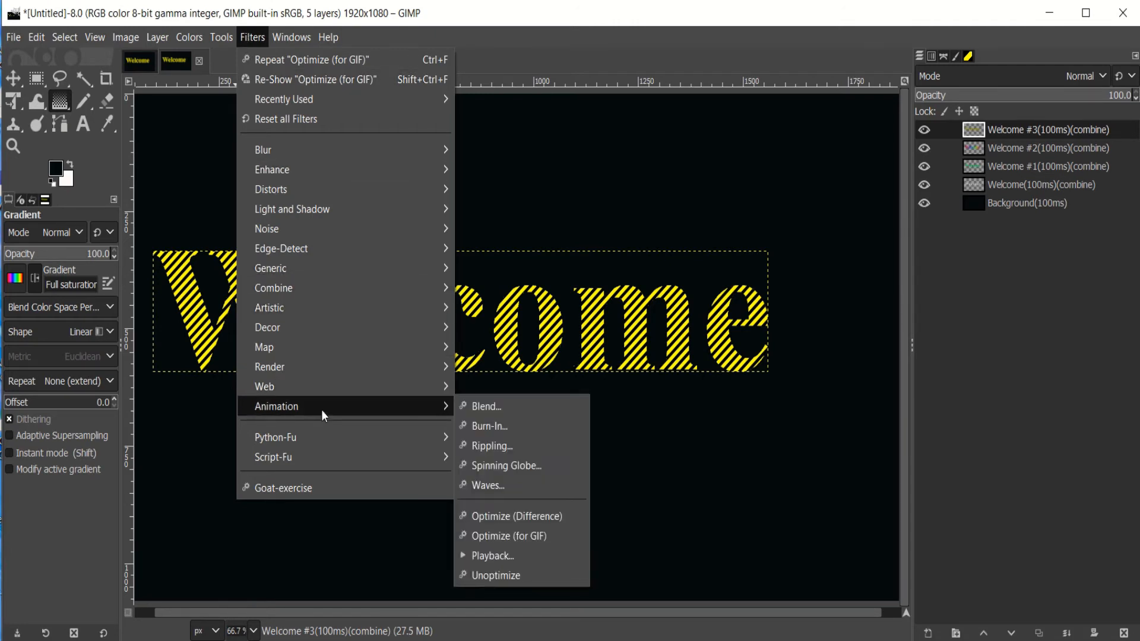
left_click(547, 555)
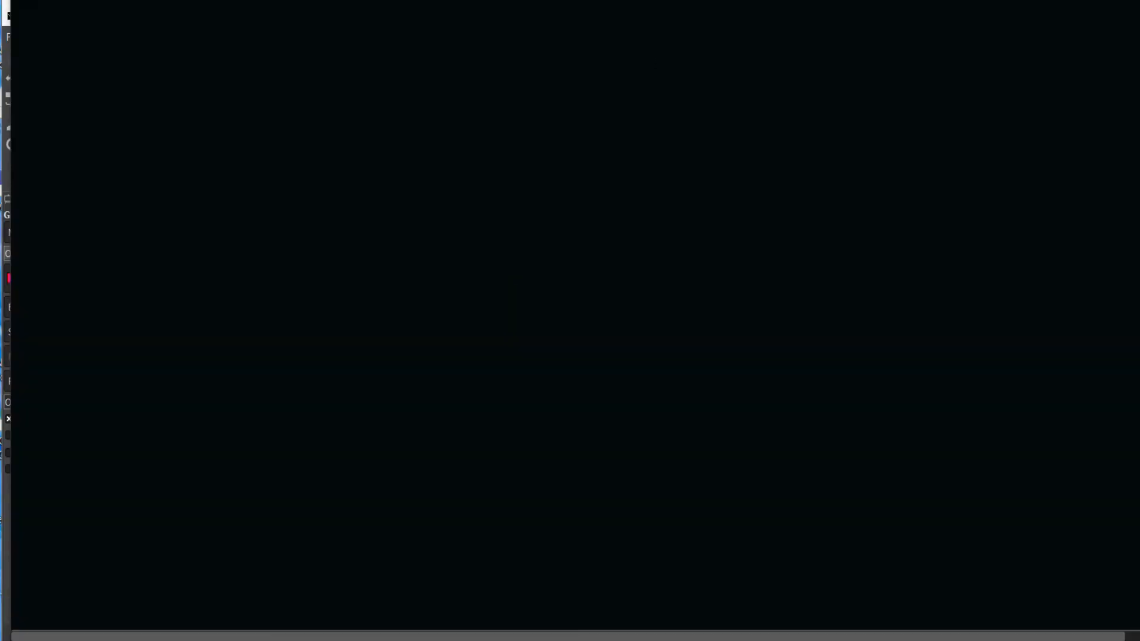
Resize and reposition the main and Animation Playback windows so the playback window fits on the screen with its playback settings in view
left_click_drag(857, 11, 856, 16)
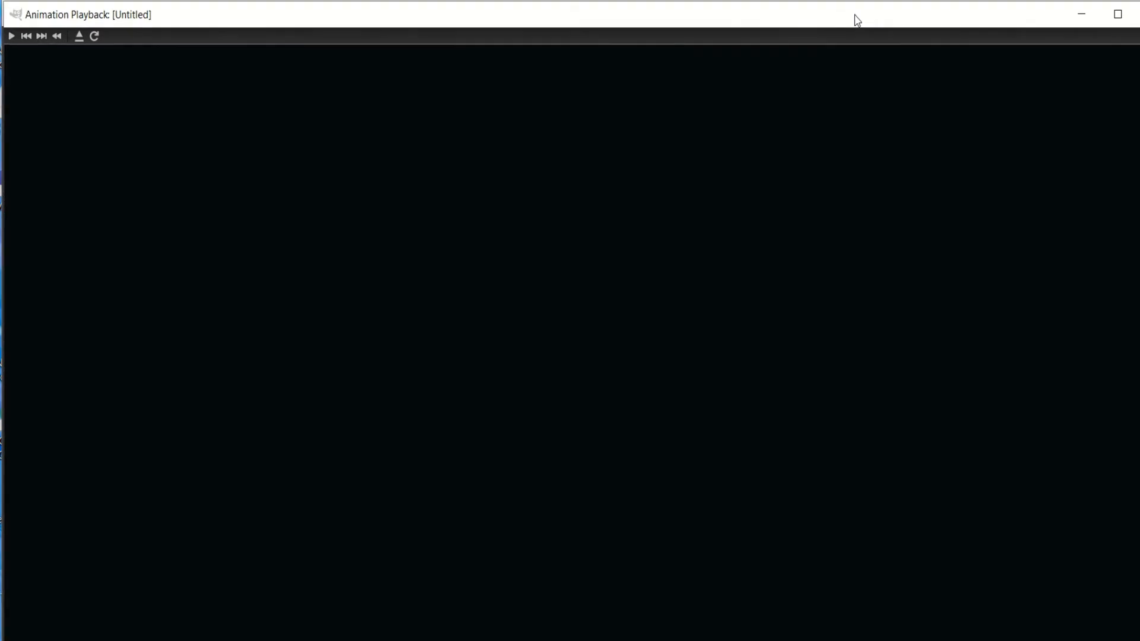
left_click_drag(1139, 119, 1134, 119)
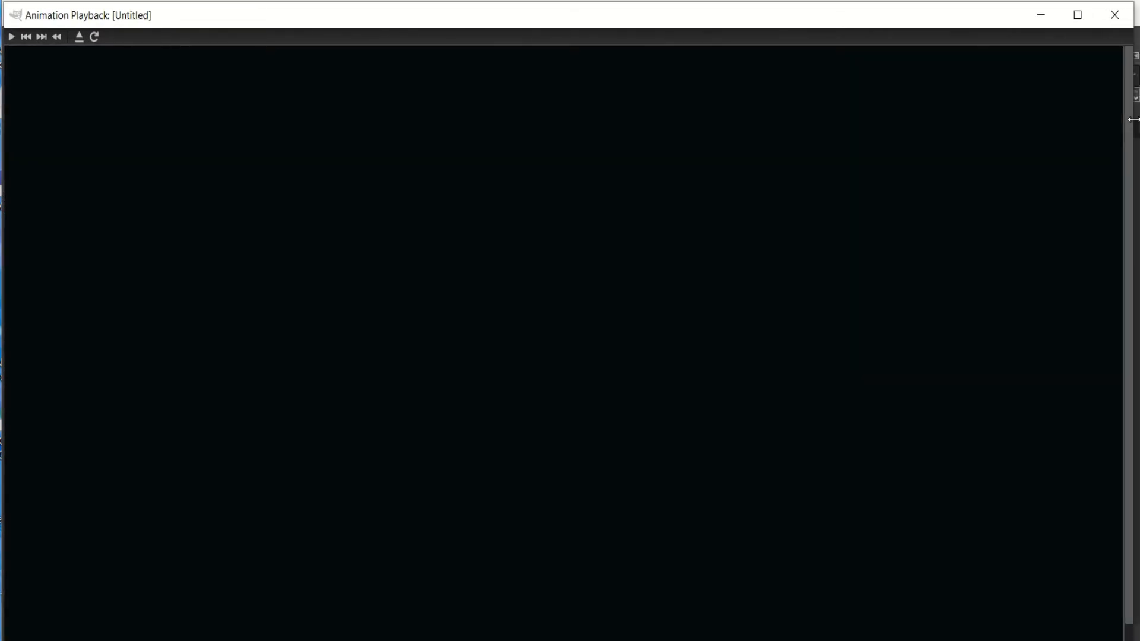
left_click_drag(836, 2, 845, 89)
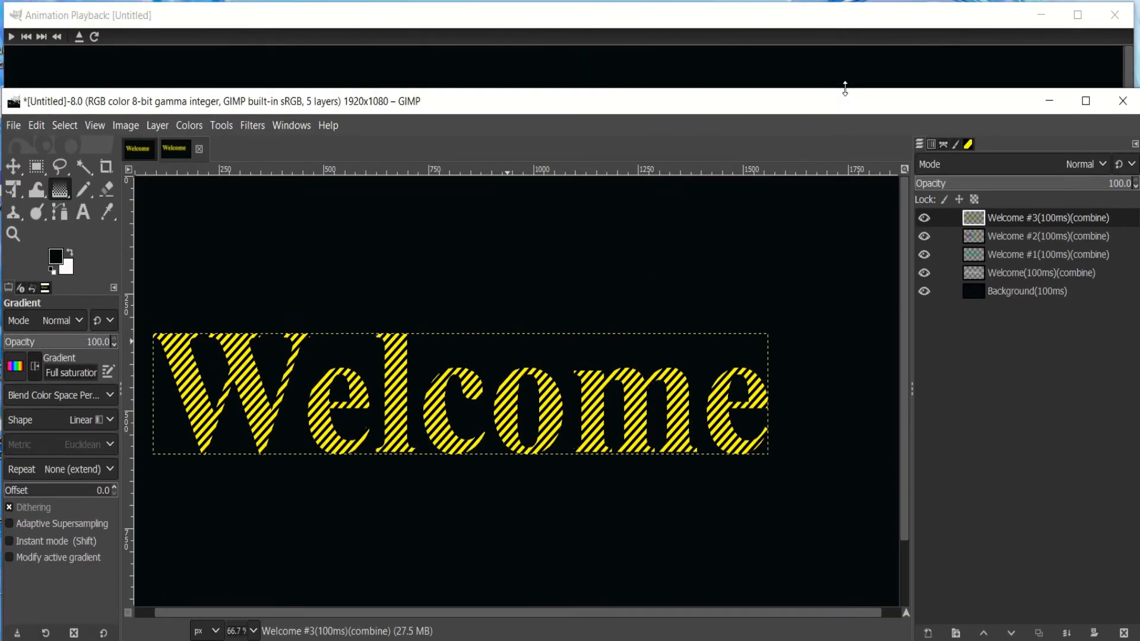
left_click(815, 30)
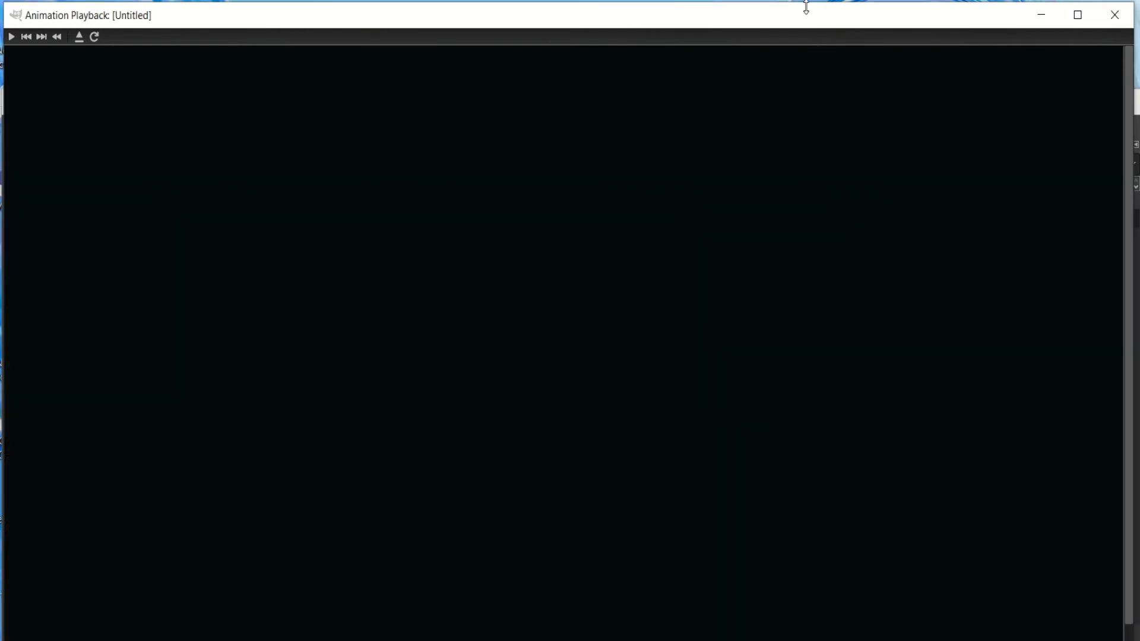
left_click_drag(807, 5, 824, 82)
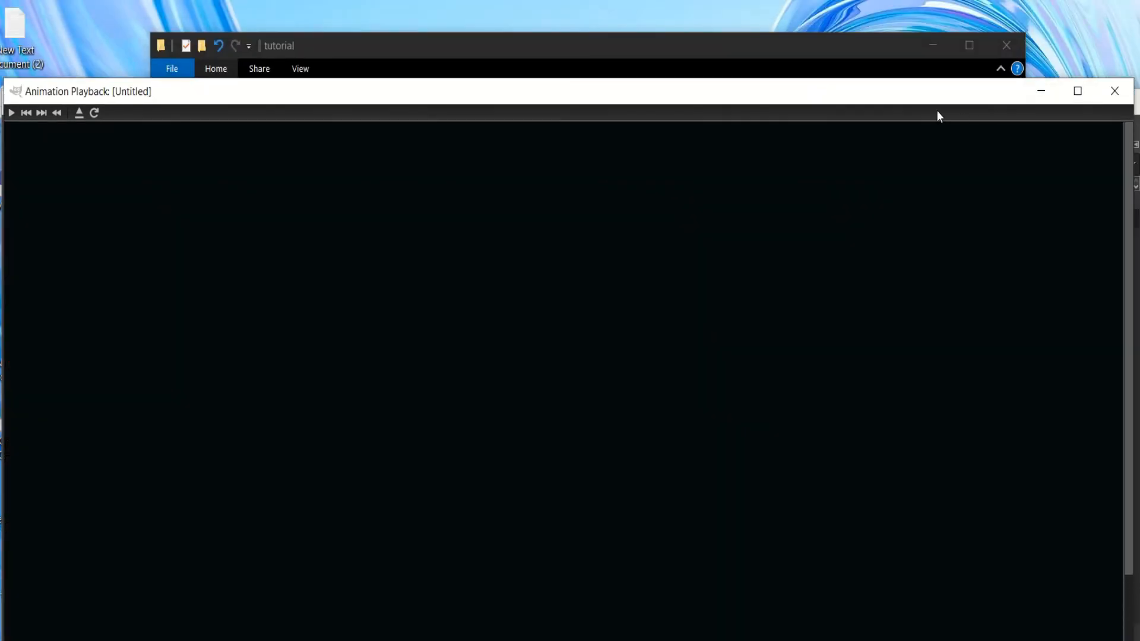
left_click(1040, 99)
left_click_drag(965, 107, 962, 38)
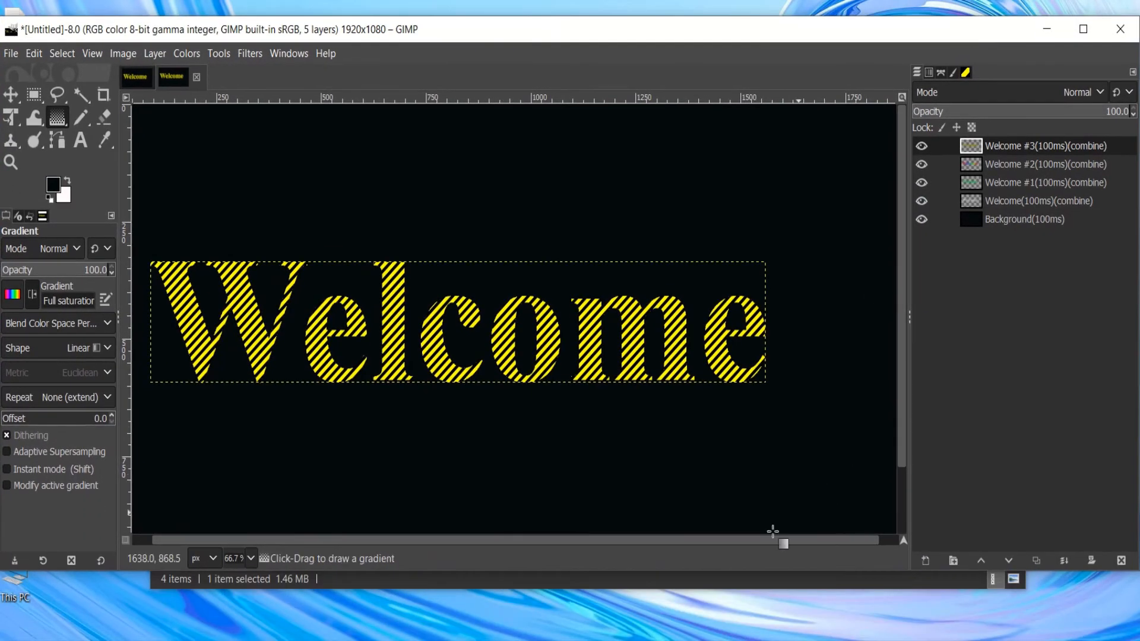
mouse_move(478, 637)
left_click(478, 554)
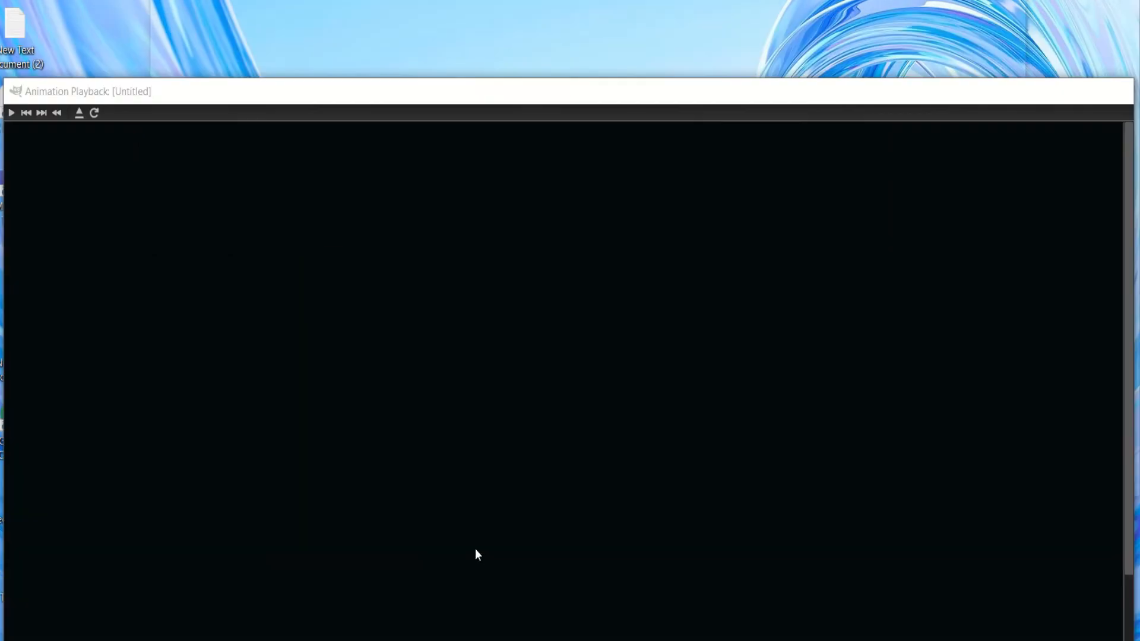
left_click_drag(491, 95, 512, 33)
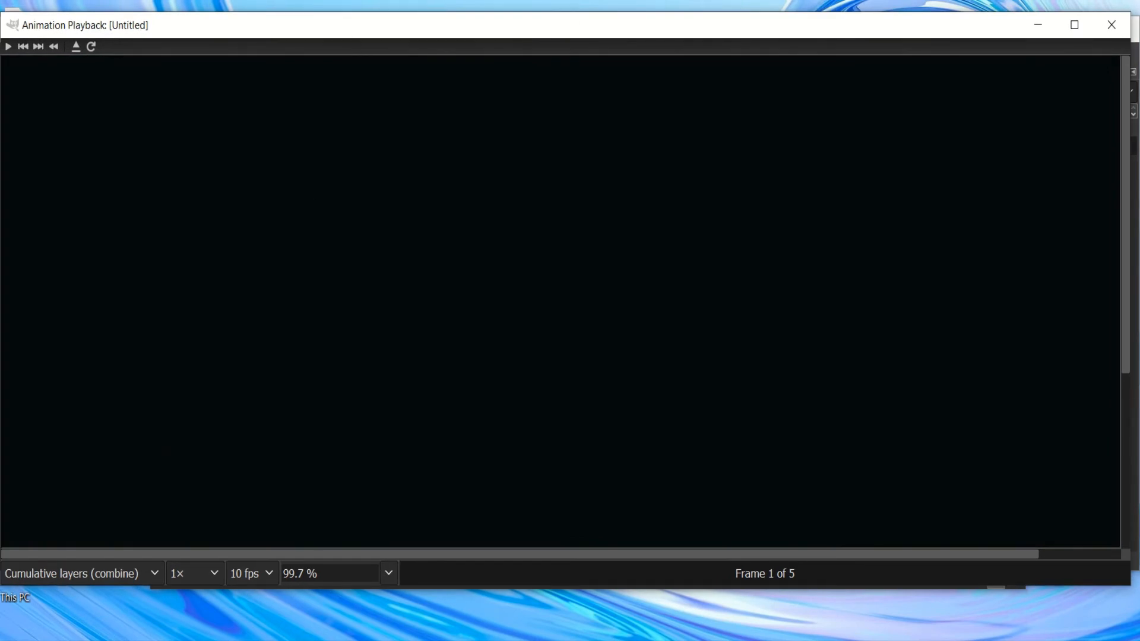
Play the Welcome animation in the preview at 1× speed and pause it
left_click(8, 47)
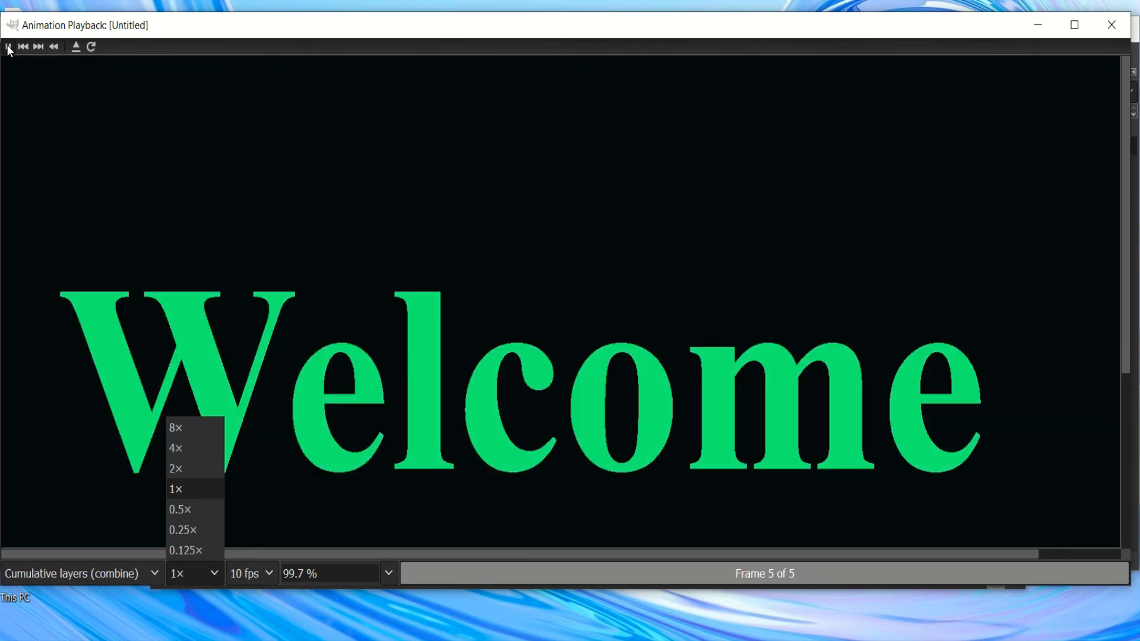
left_click(10, 46)
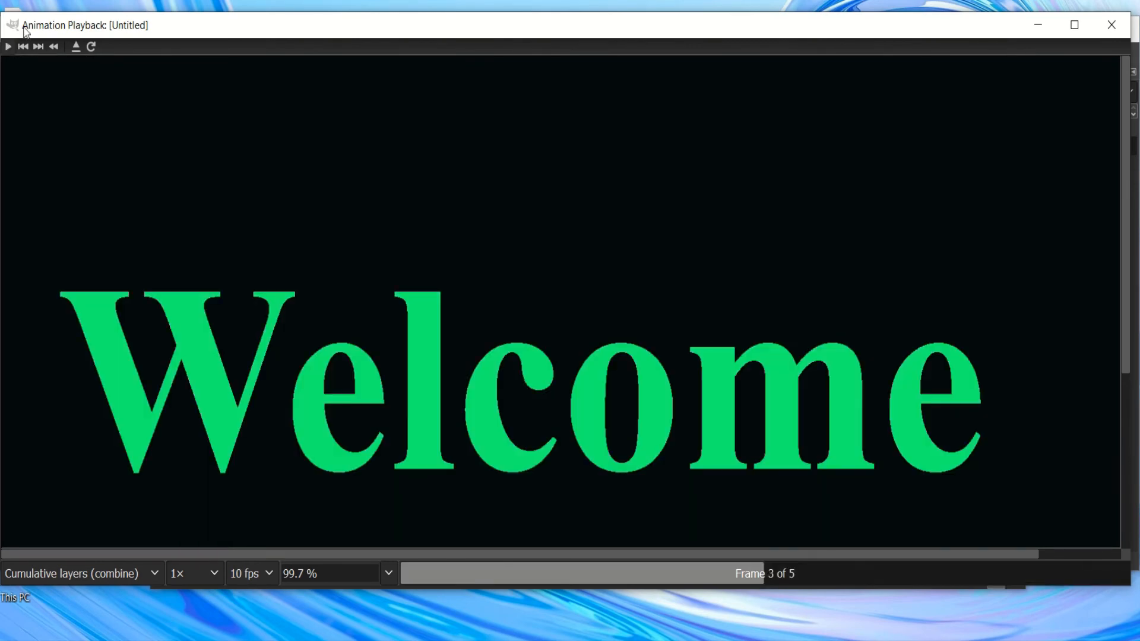
Play the Welcome animation in the preview at 0.125× speed and close the playback window
left_click(215, 573)
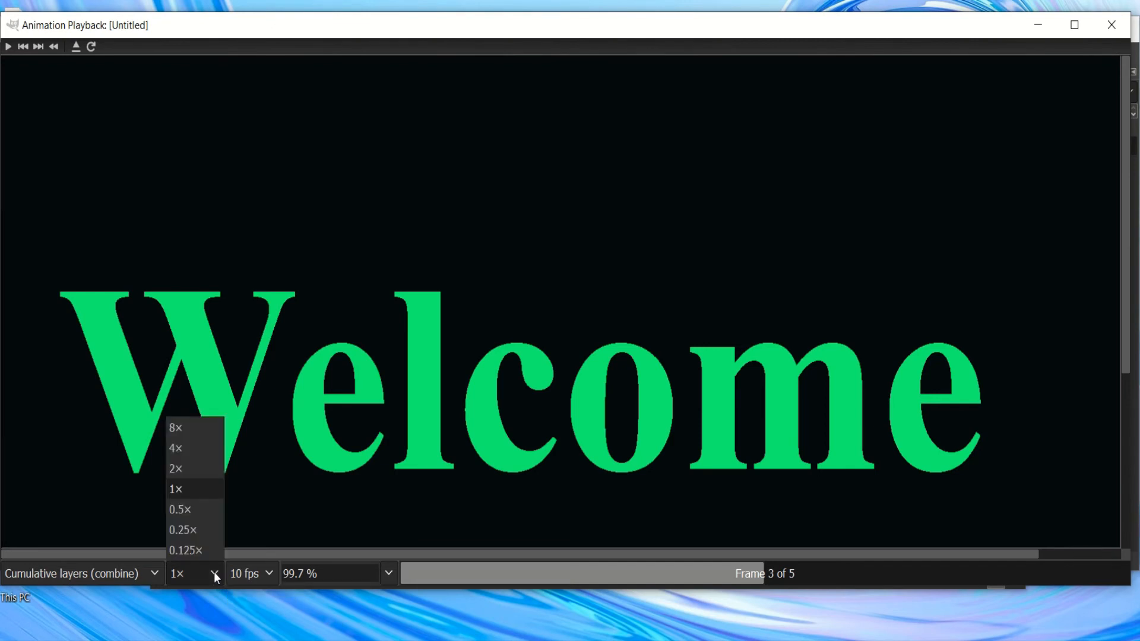
left_click(202, 551)
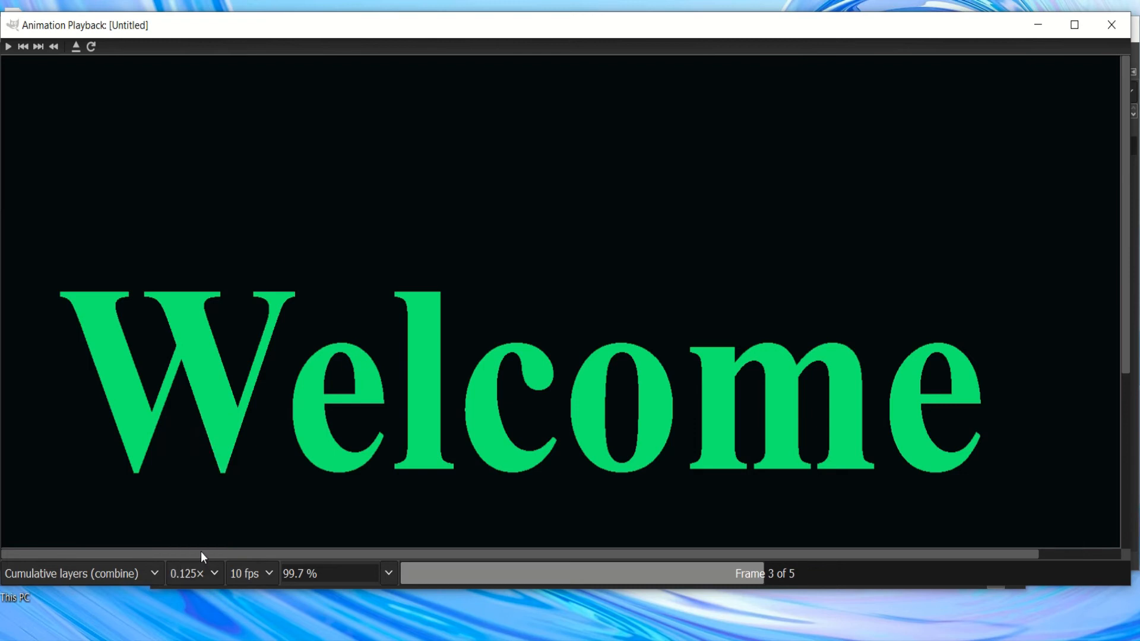
left_click(9, 47)
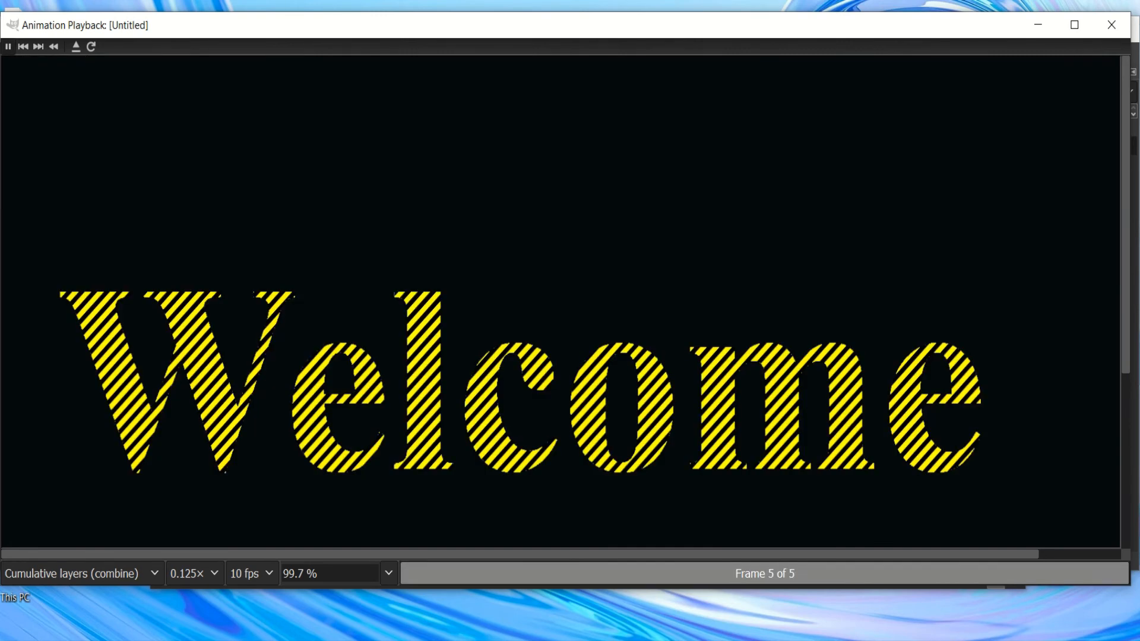
left_click(1117, 35)
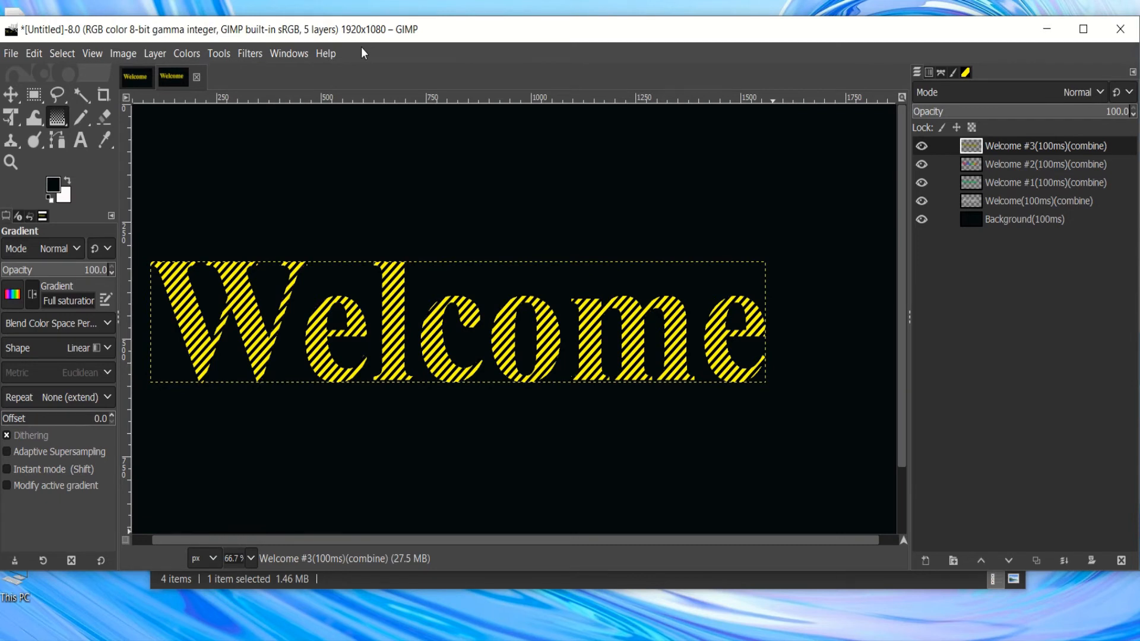
Enlarge the main window downward and save the layered image to the Desktop as welcome.xcf
left_click_drag(501, 574, 507, 618)
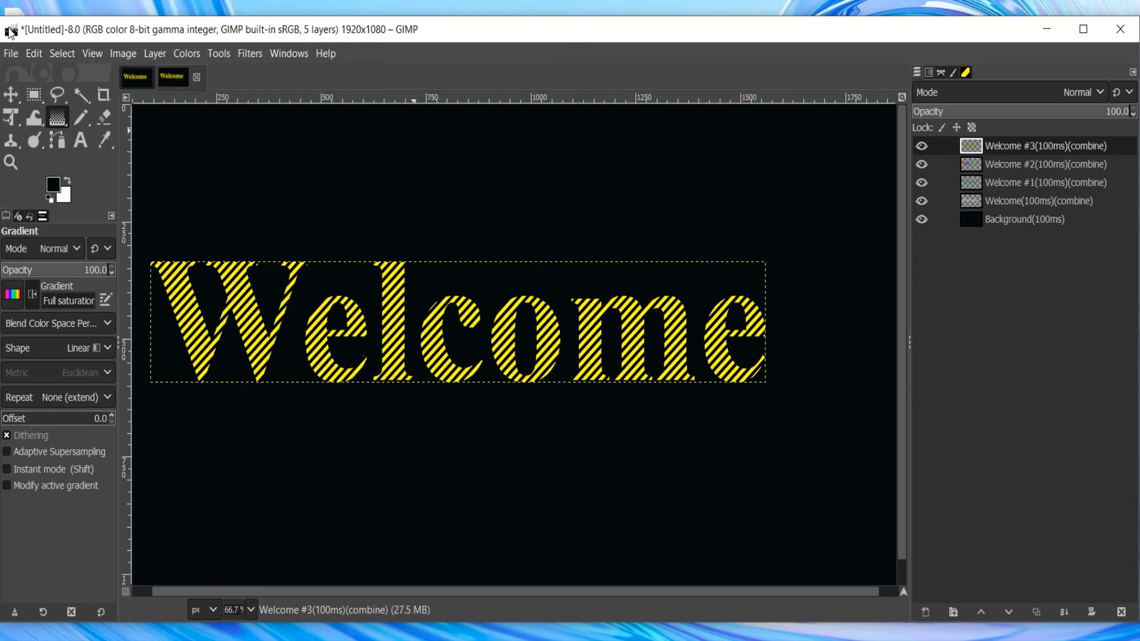
left_click(11, 53)
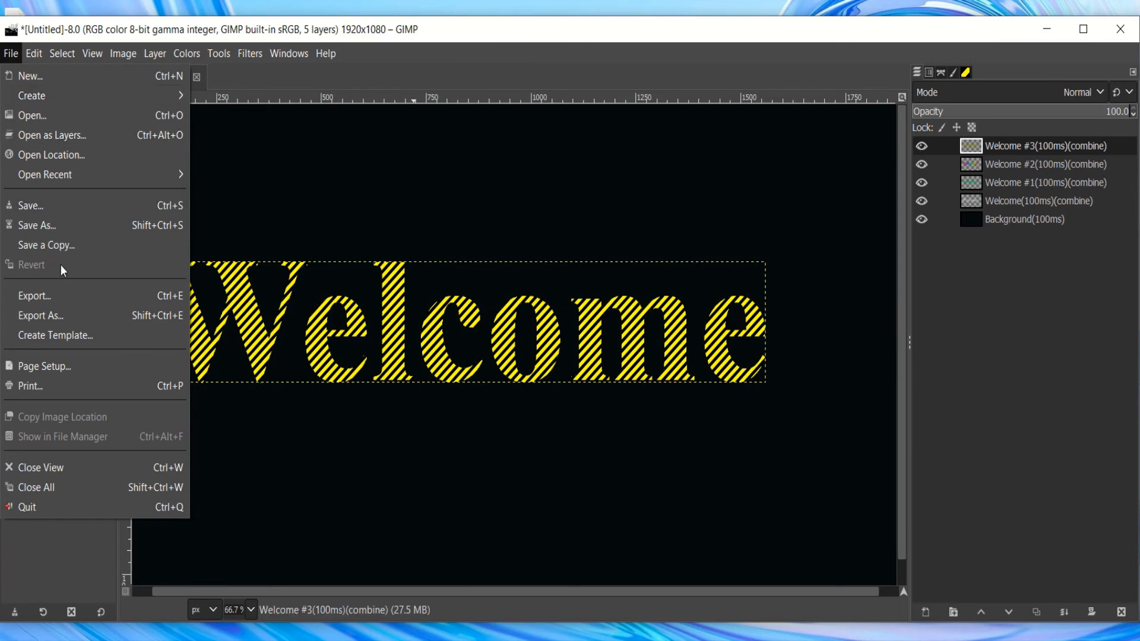
left_click(59, 226)
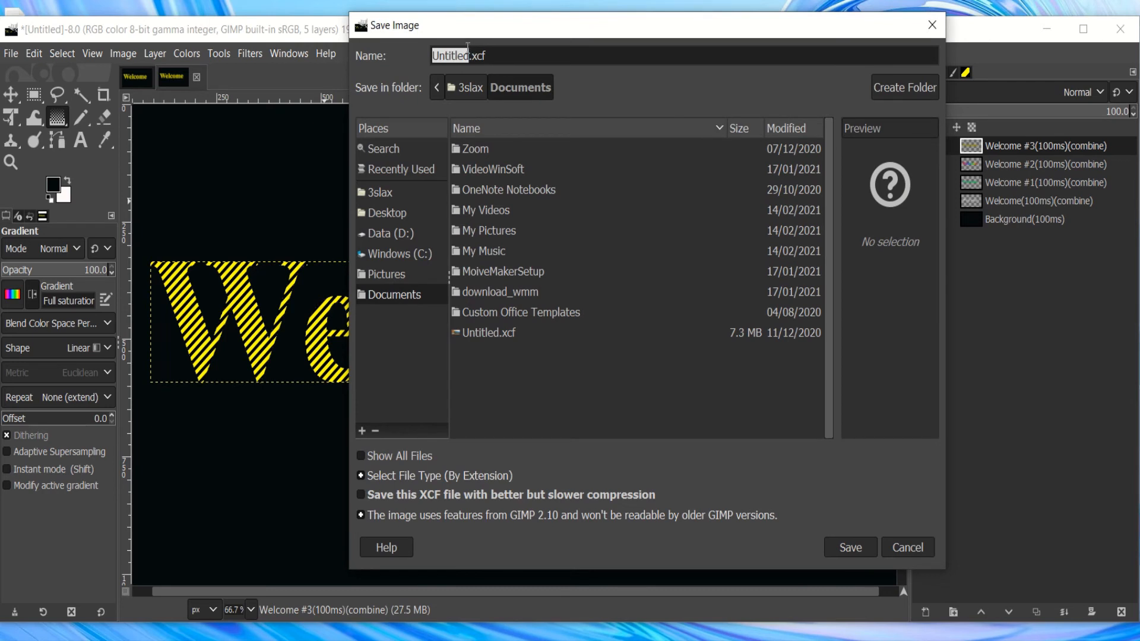
type("welcome")
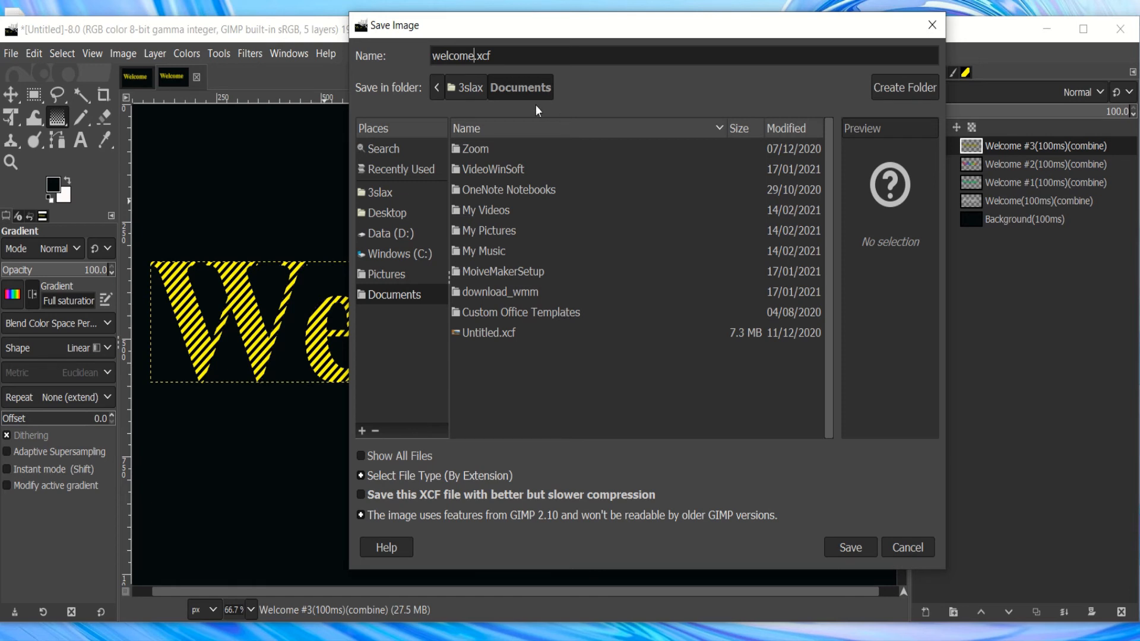
left_click(386, 215)
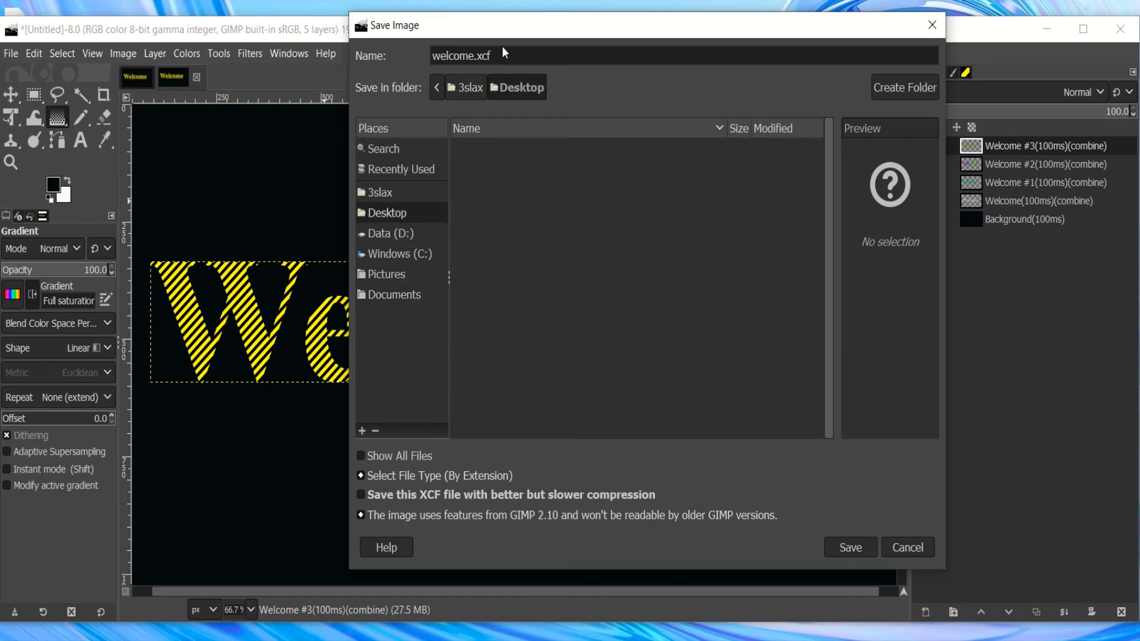
left_click(849, 548)
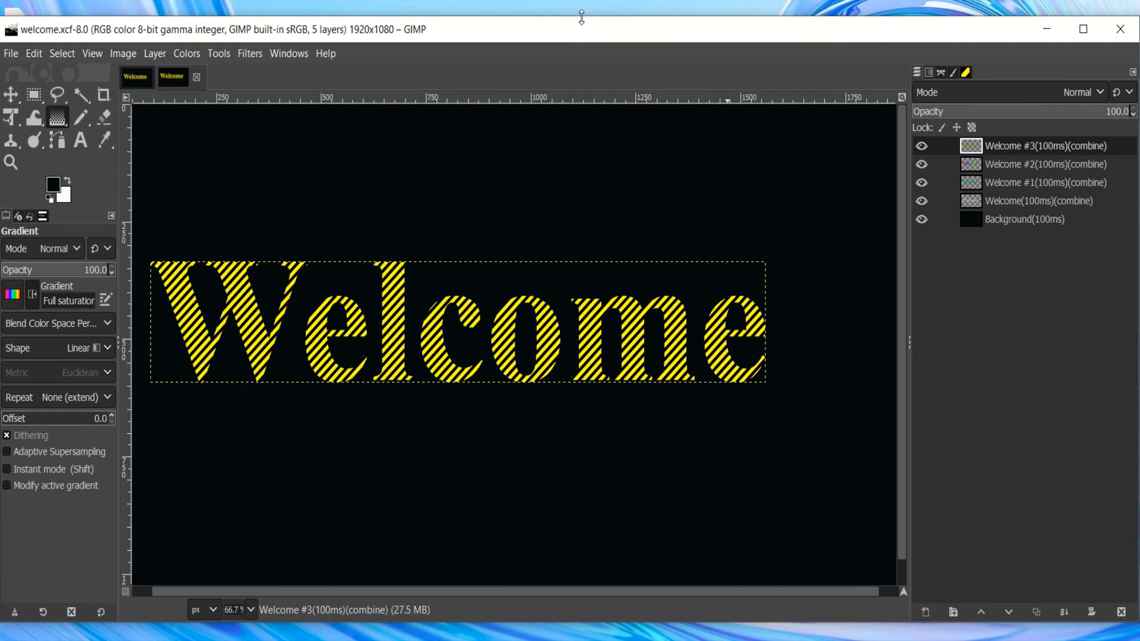
Extend the main window upward and start exporting the image to the Desktop as welcome.gif with the GIF image file type
left_click_drag(582, 17, 583, 10)
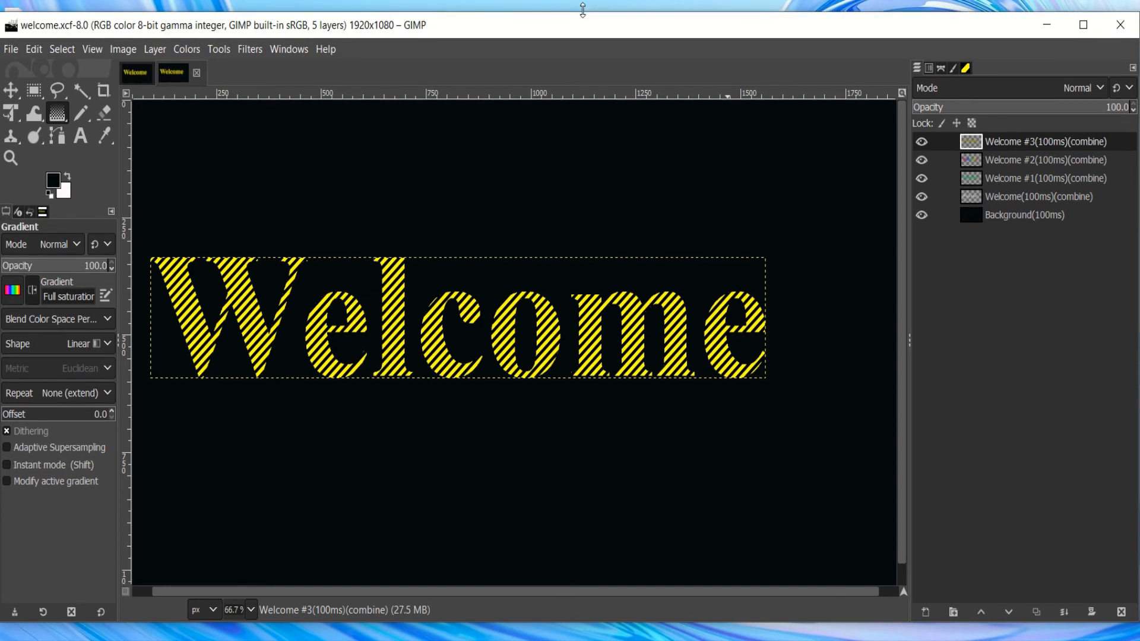
left_click_drag(583, 10, 583, 6)
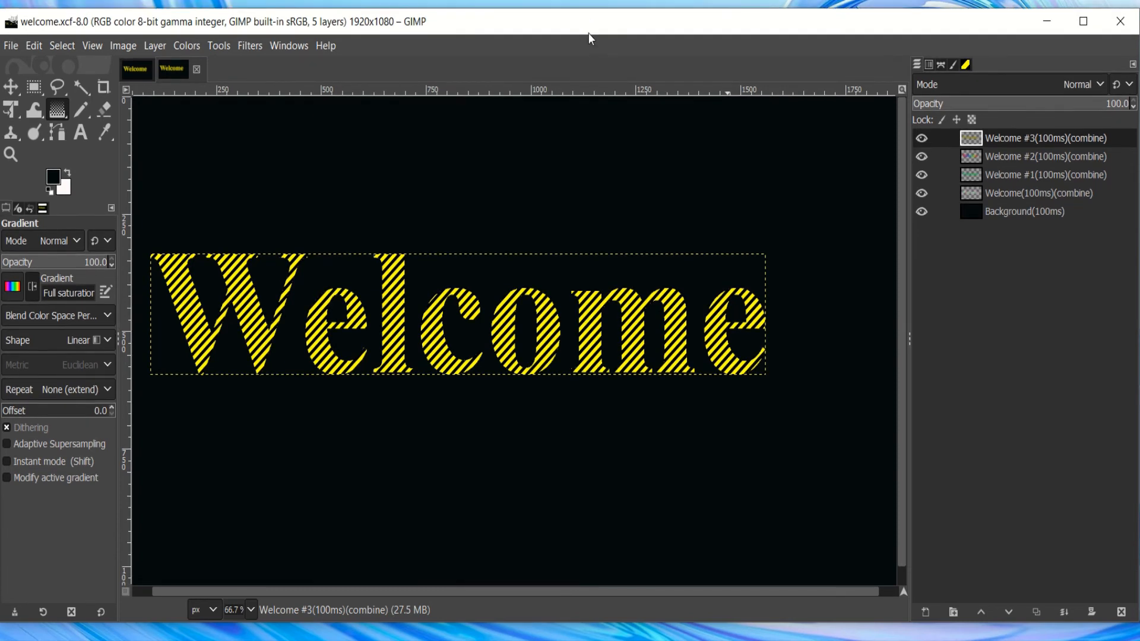
left_click(12, 47)
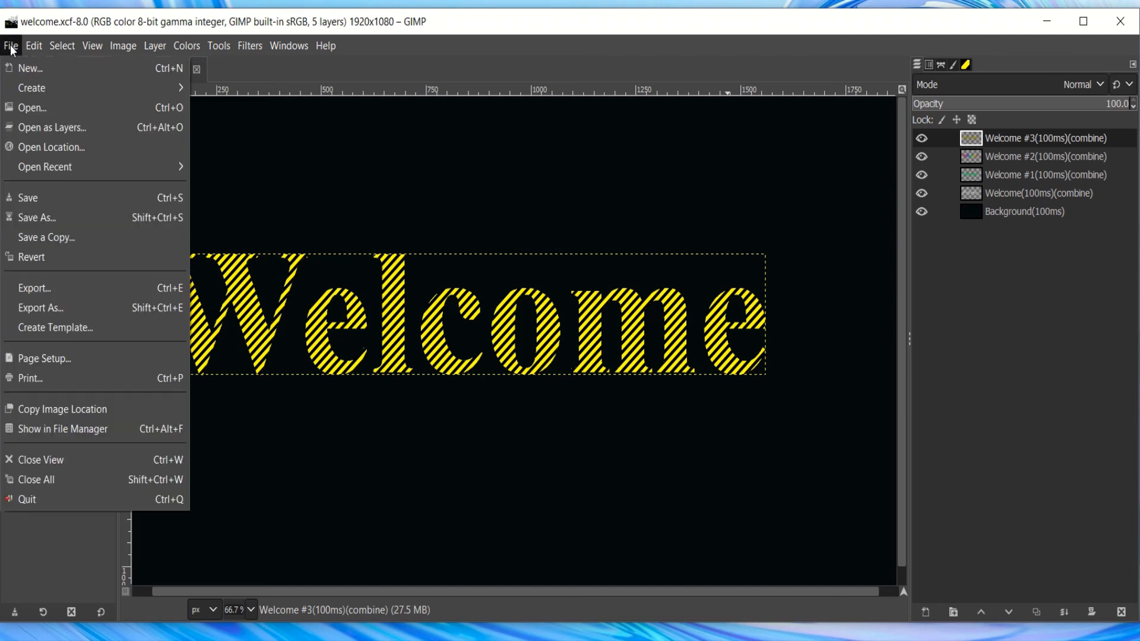
left_click(66, 308)
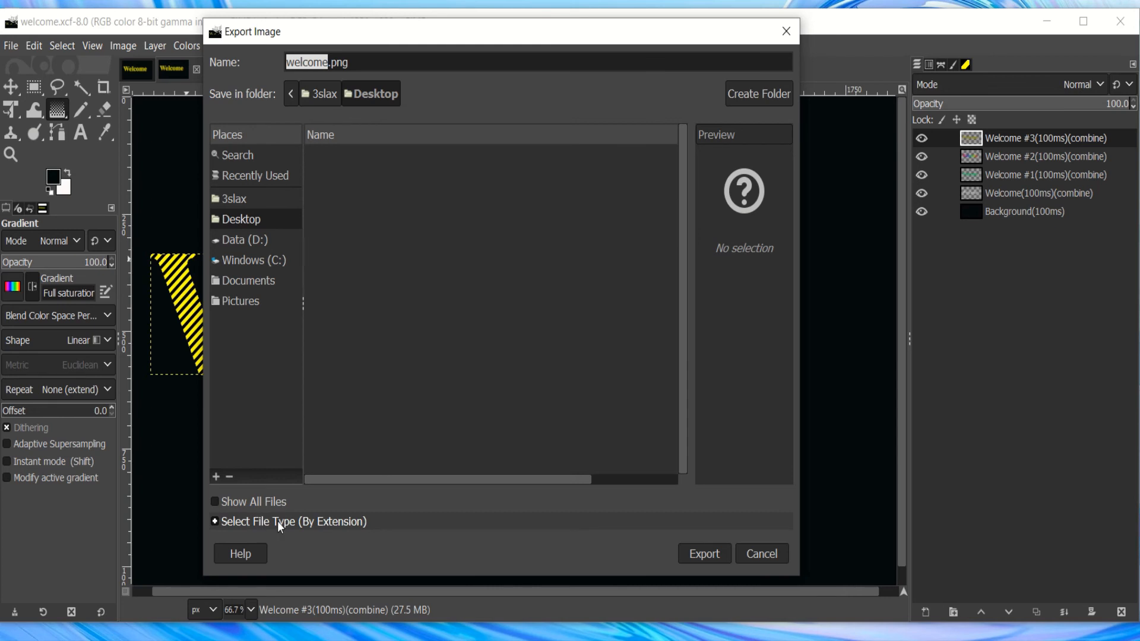
left_click(332, 522)
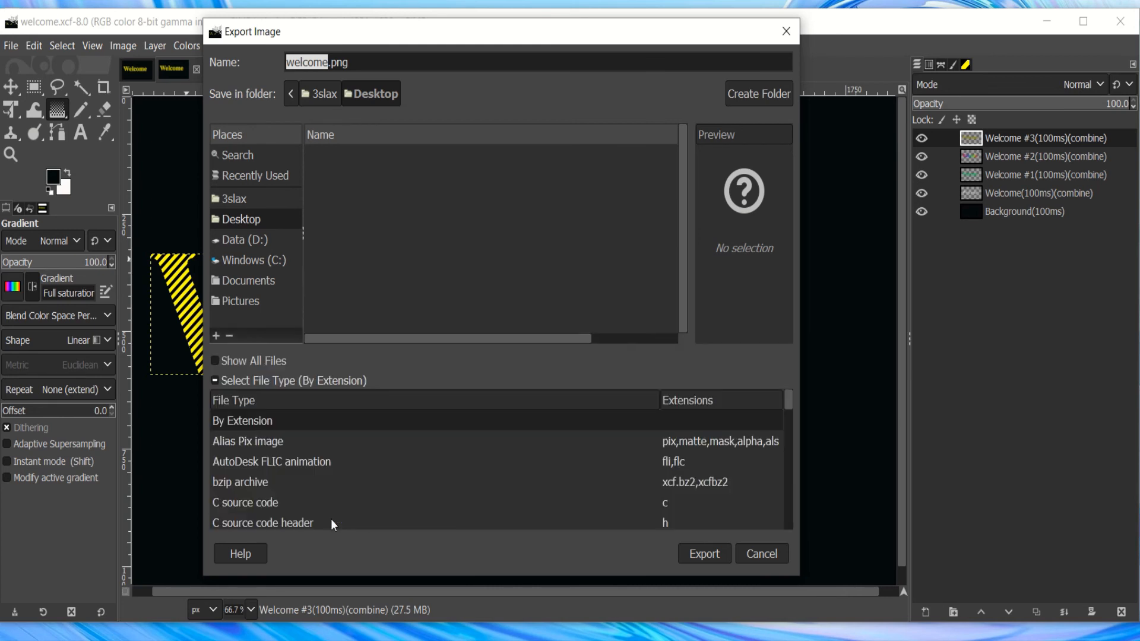
scroll(305, 416, "down", 5)
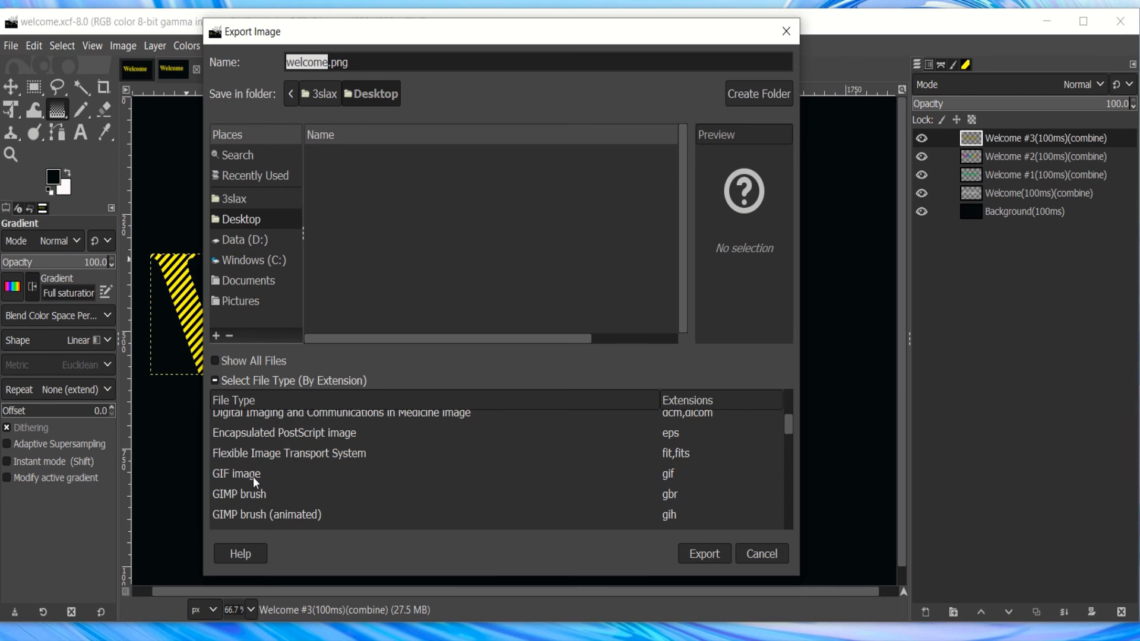
left_click(259, 474)
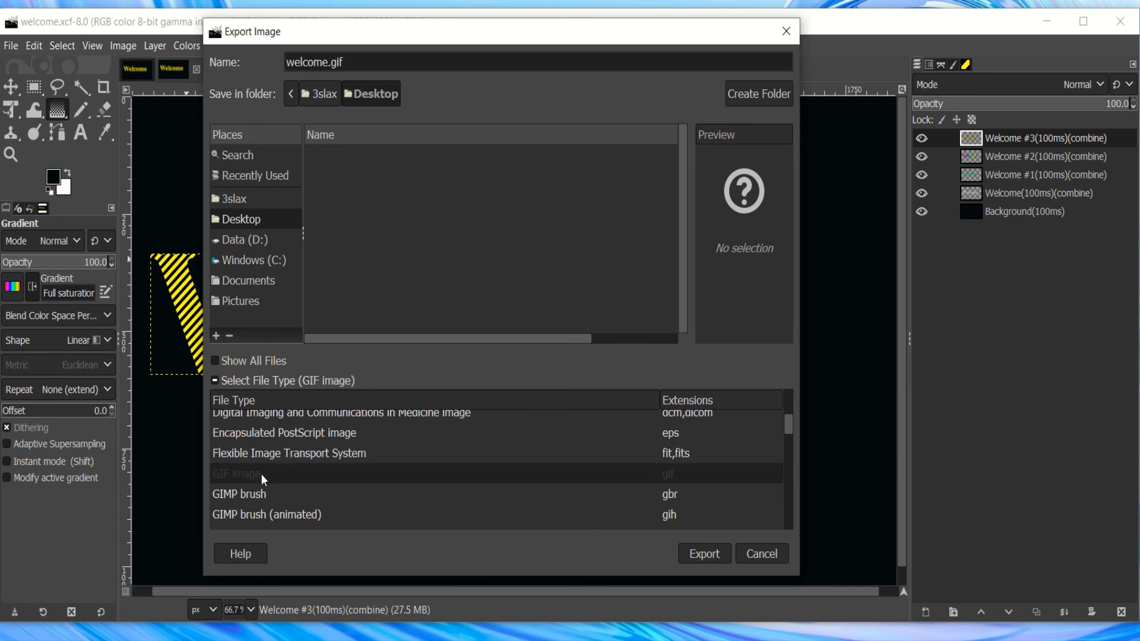
left_click(705, 554)
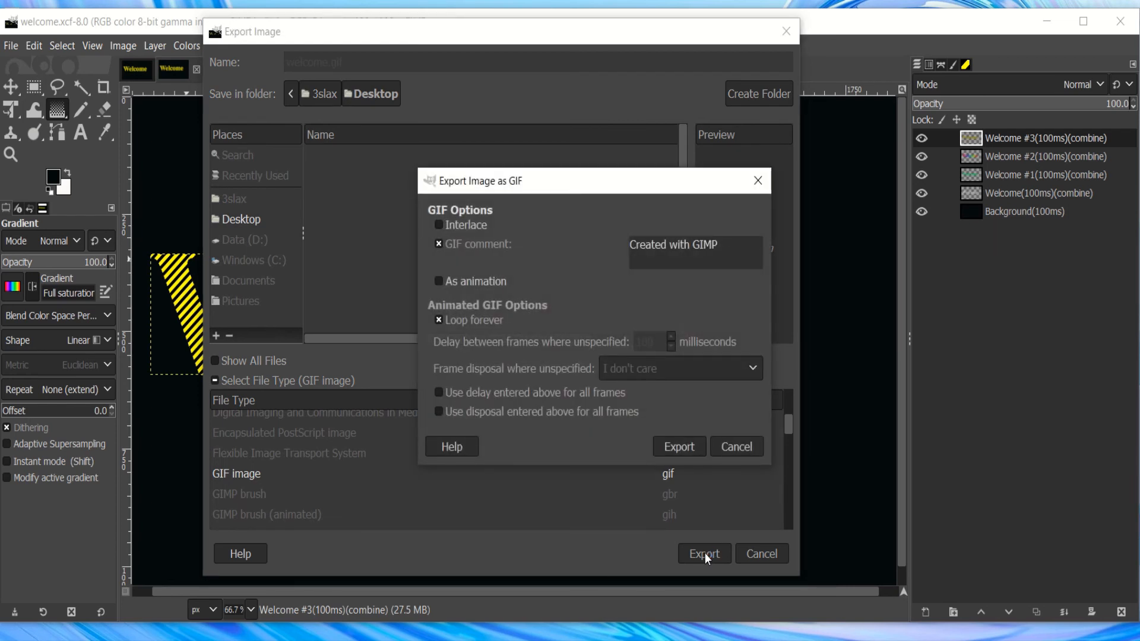
Export the GIF as an animation with a 300 millisecond delay between frames and Cumulative layers (combine) frame disposal
left_click(437, 282)
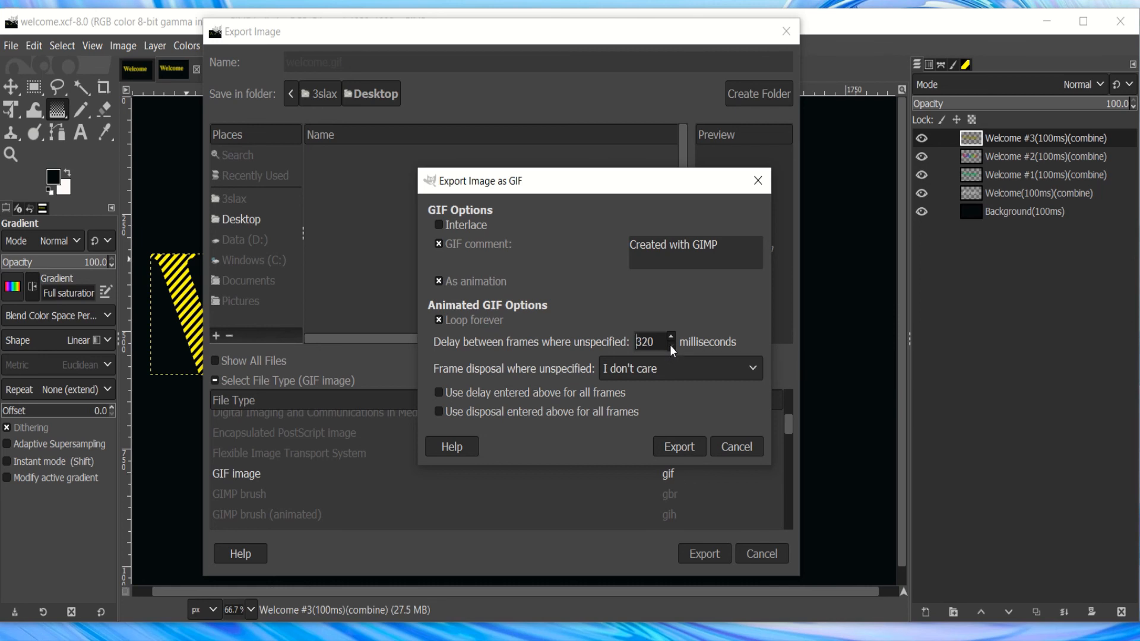
left_click(750, 368)
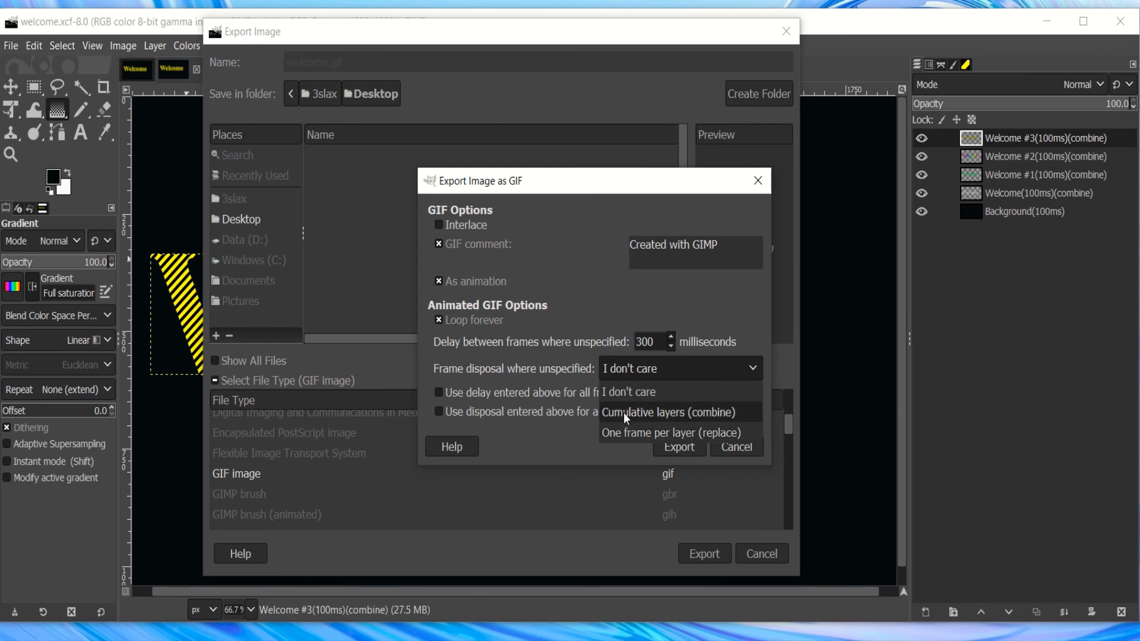
left_click(699, 413)
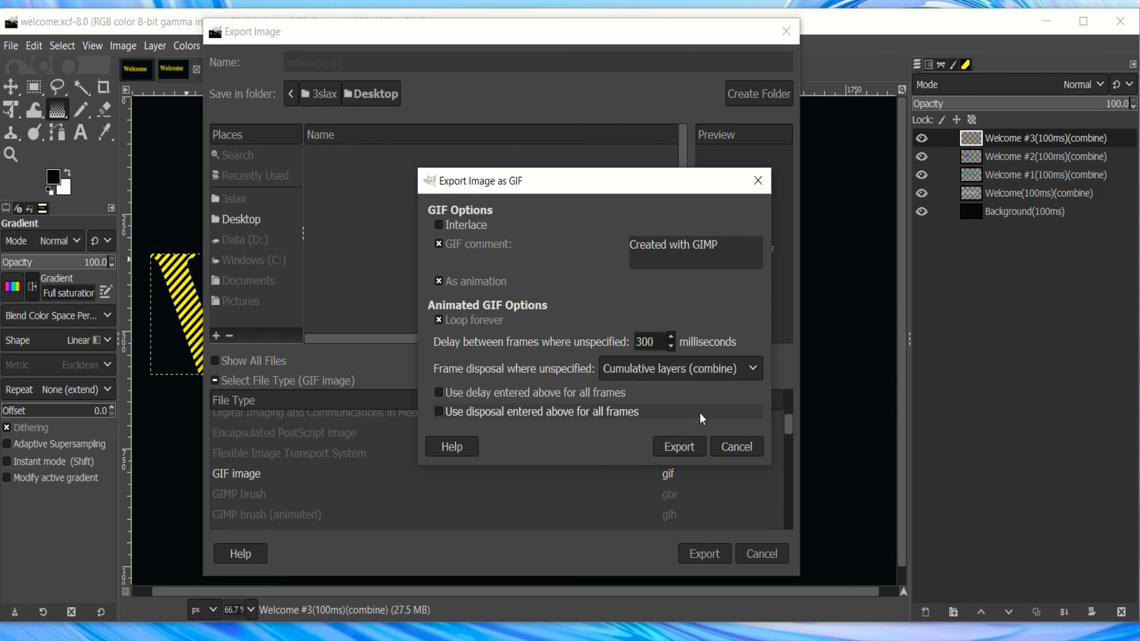
left_click(680, 447)
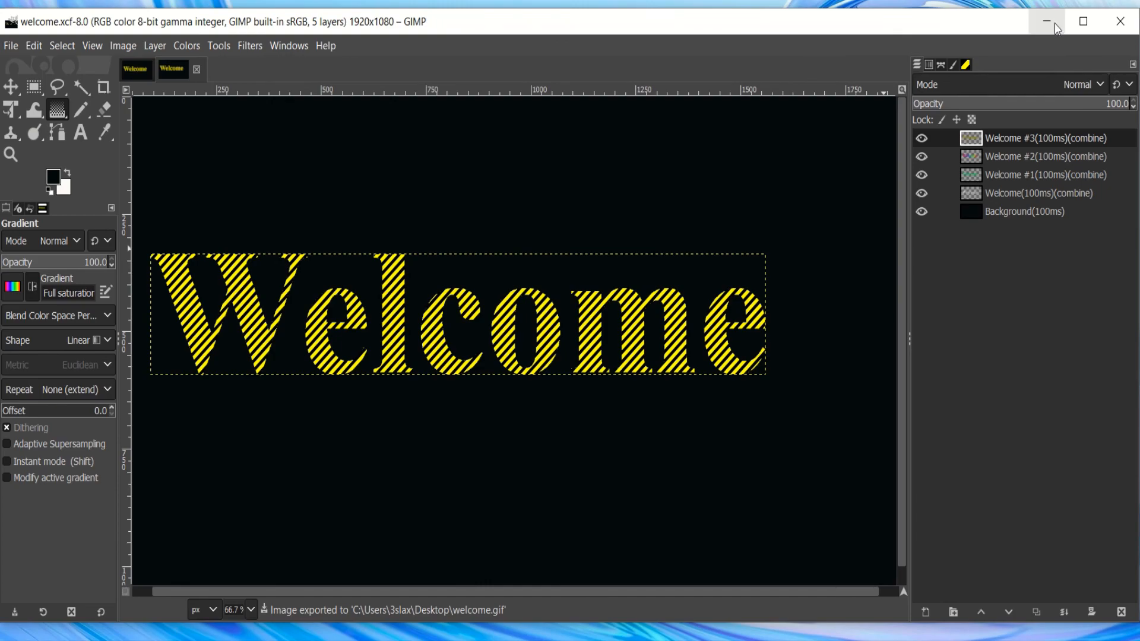
Minimize GIMP and the tutorial folder window, and place the welcome.xcf file below the welcome GIF on the desktop
left_click(1057, 28)
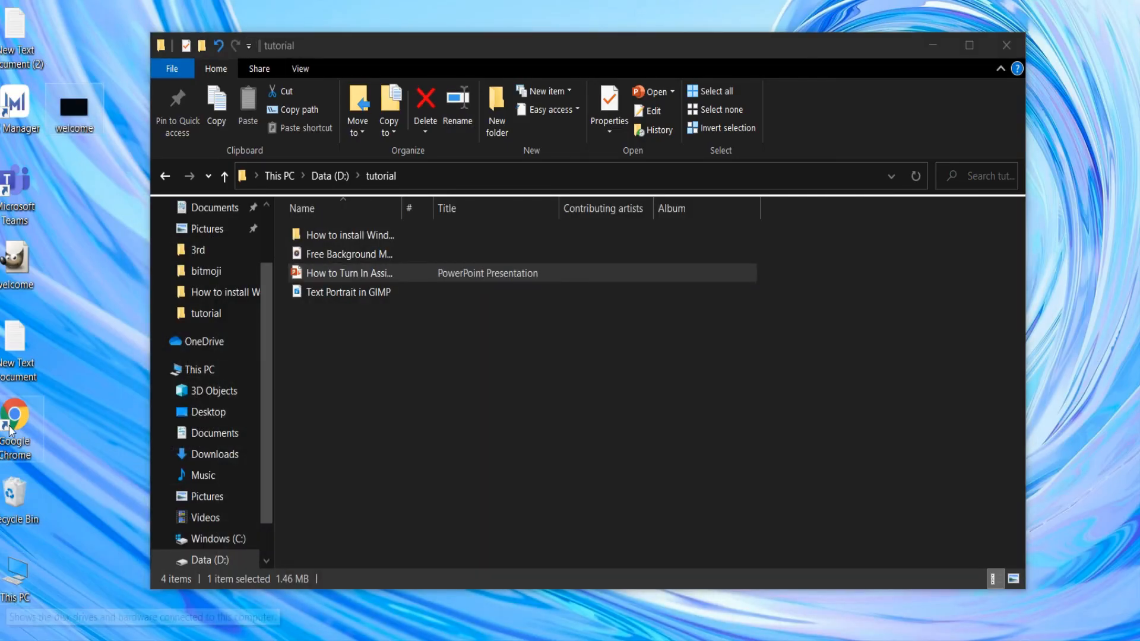
left_click_drag(8, 264, 66, 187)
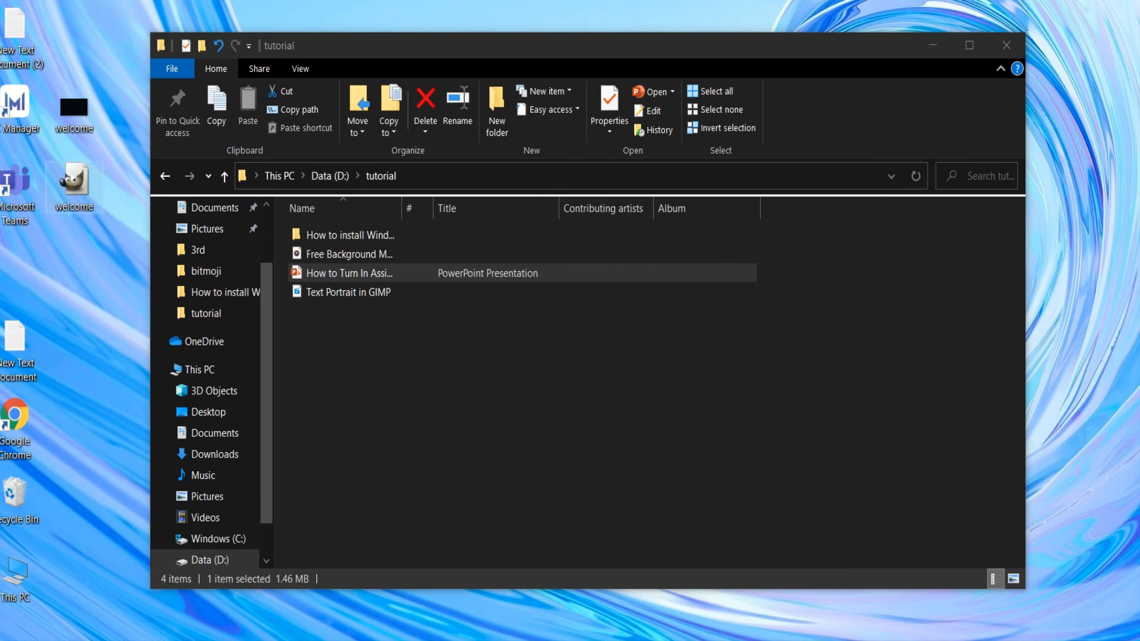
left_click(934, 47)
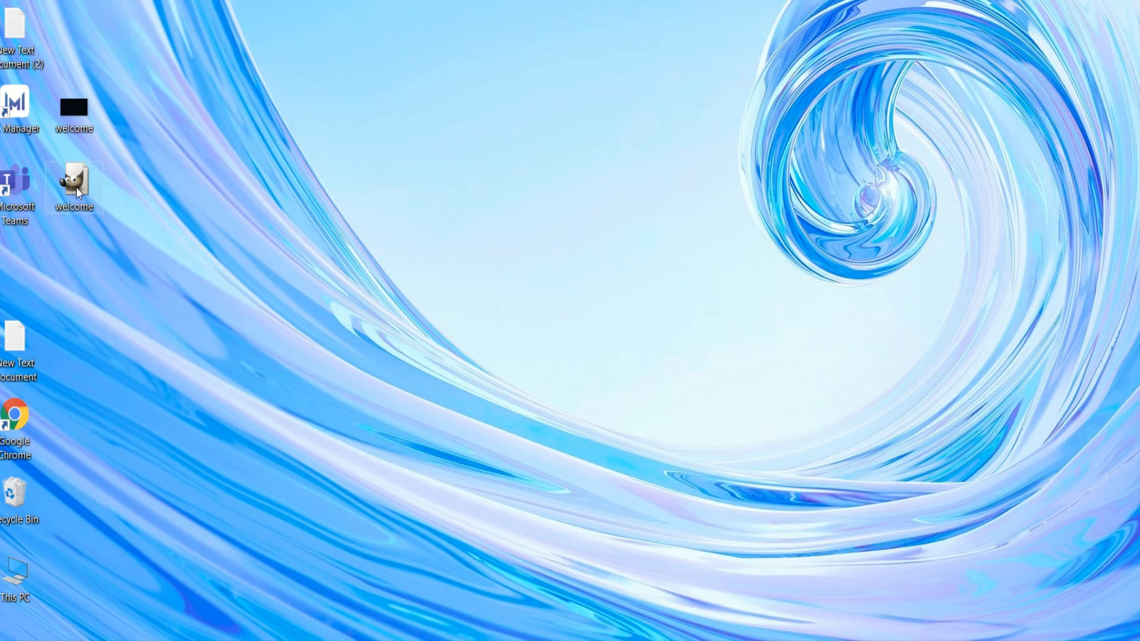
Open the exported welcome.gif from the desktop in Photos to view the animation
left_click(82, 116)
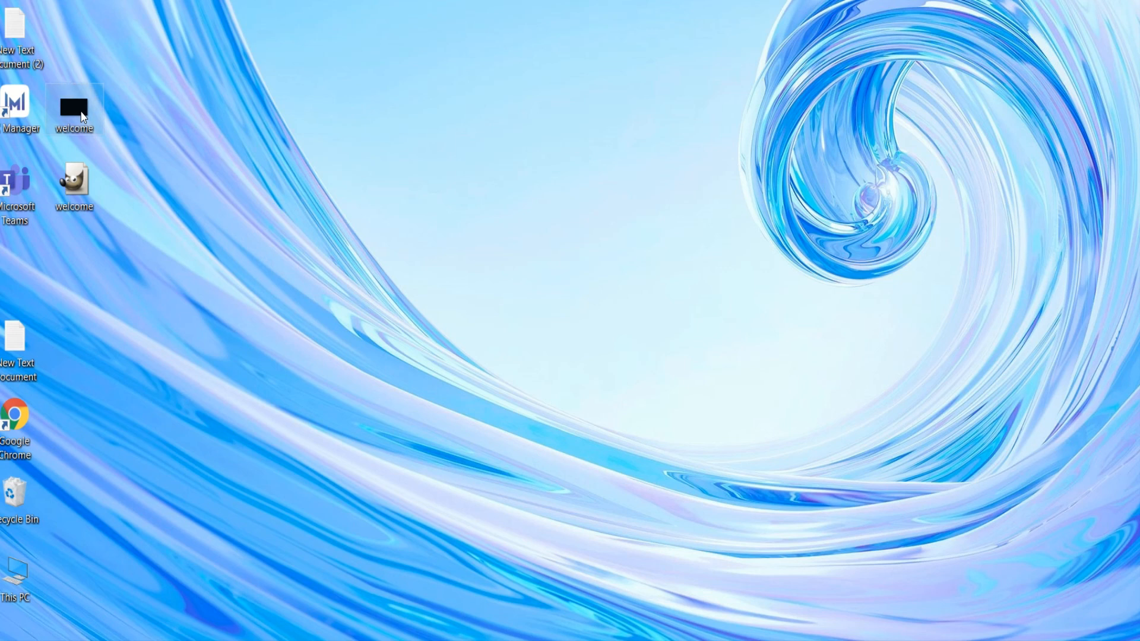
mouse_move(82, 116)
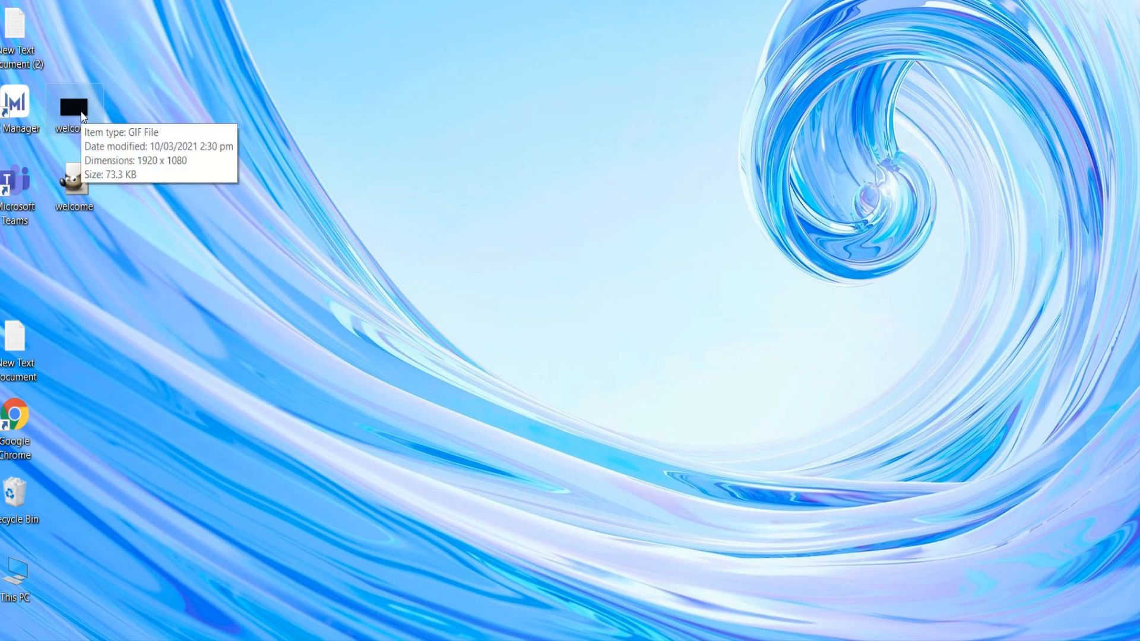
double_click(82, 116)
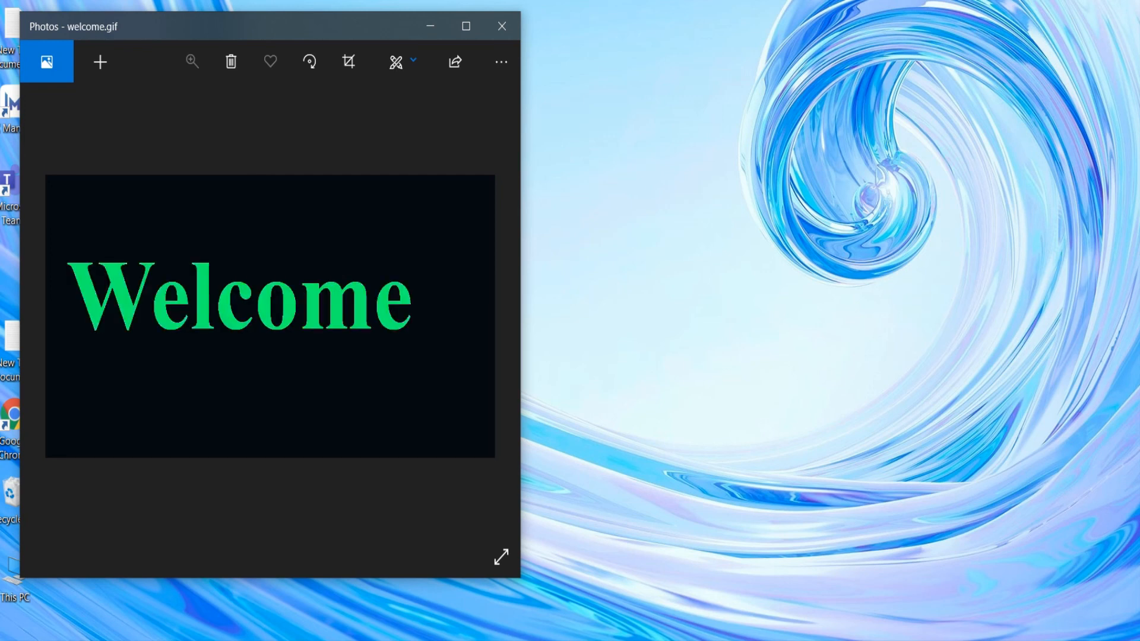
mouse_move(588, 1)
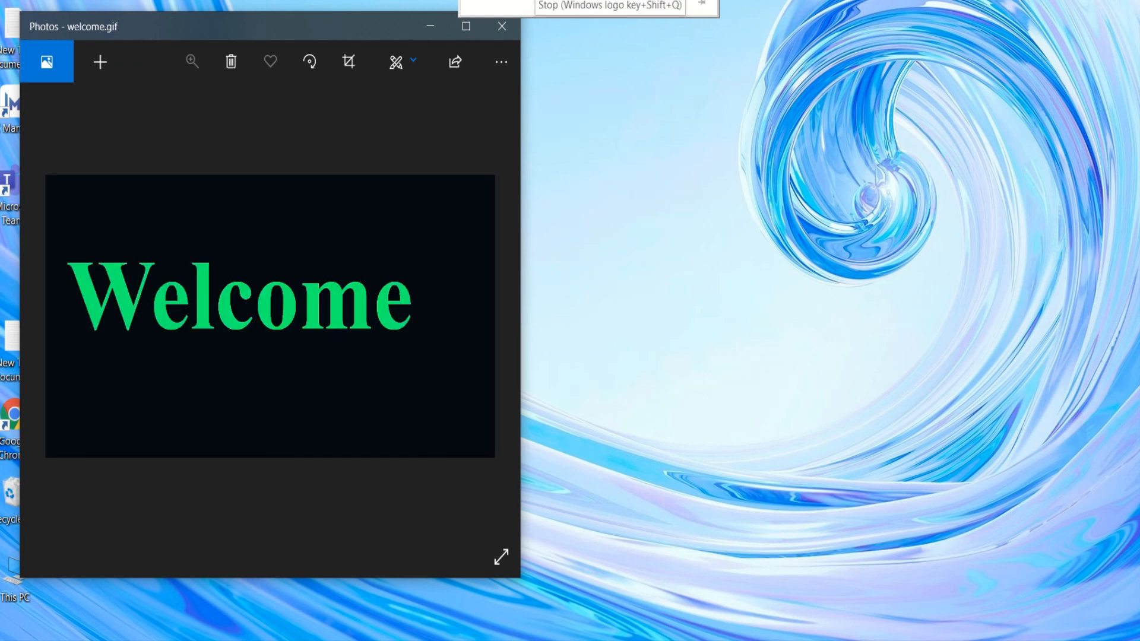